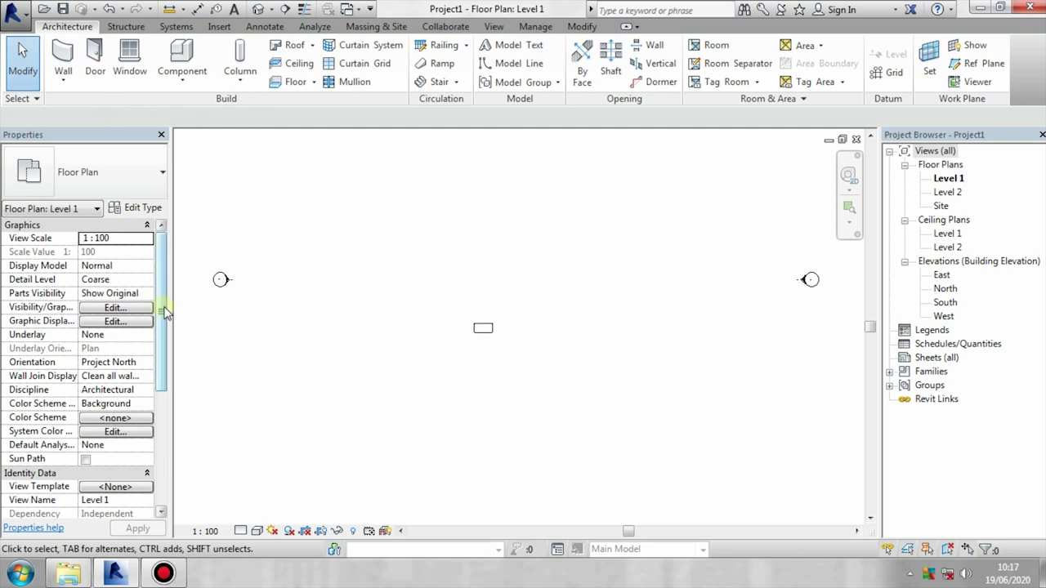
Drag the M_Desk toward the left of the plan, then reselect it with a crossing window
{"action": "left_click", "coordinate": [469, 332]}
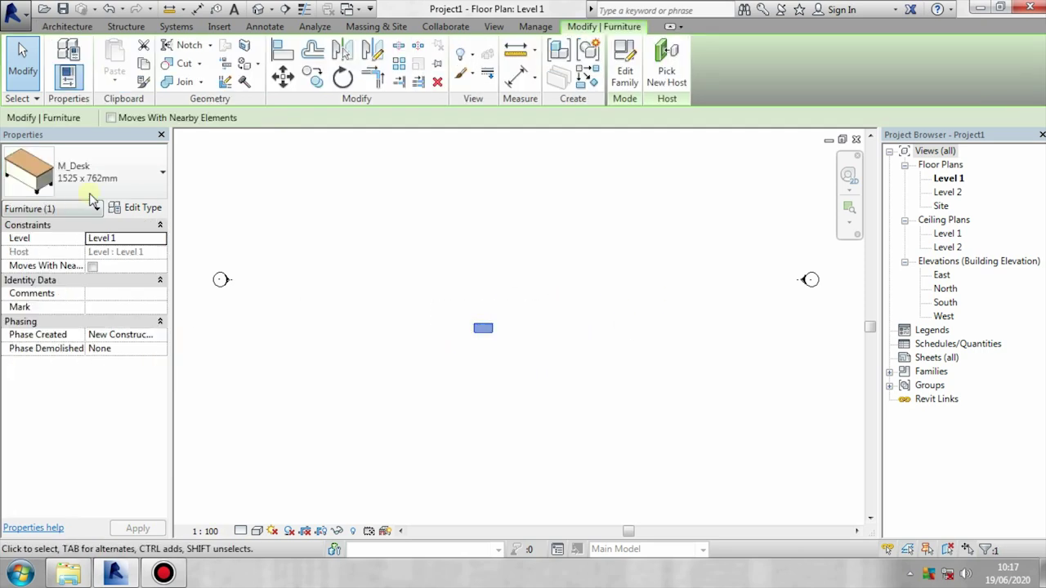
{"action": "middle_click_drag", "start_coordinate": [482, 350], "coordinate": [460, 338]}
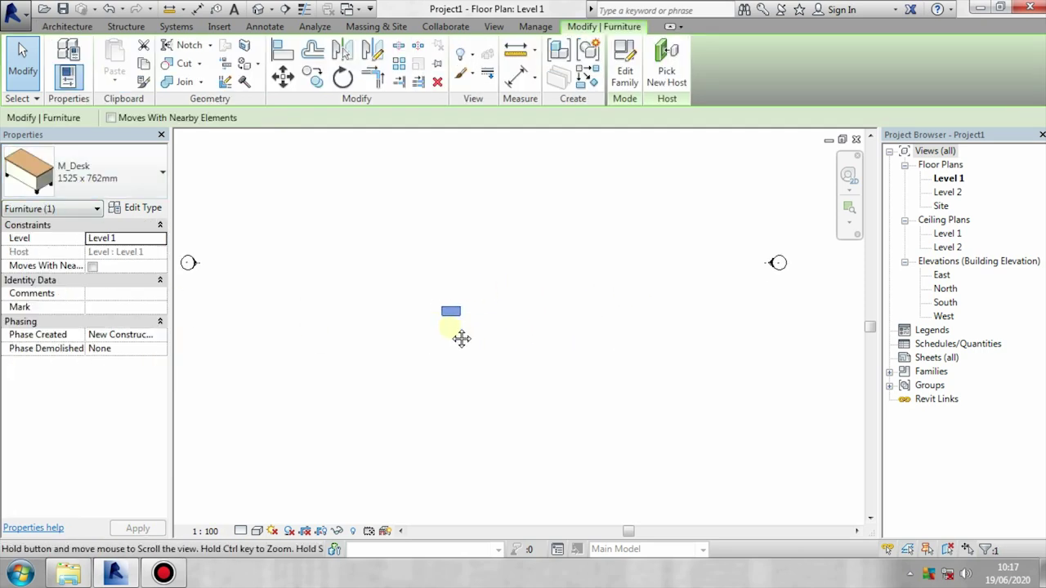
{"action": "left_click_drag", "start_coordinate": [448, 319], "coordinate": [350, 326]}
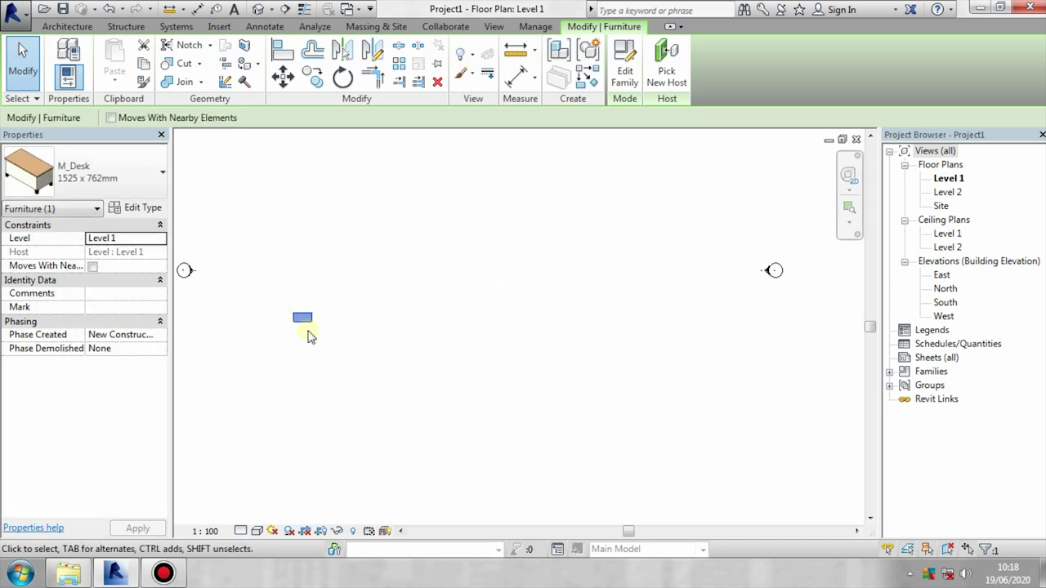
{"action": "left_click_drag", "start_coordinate": [420, 249], "coordinate": [221, 420]}
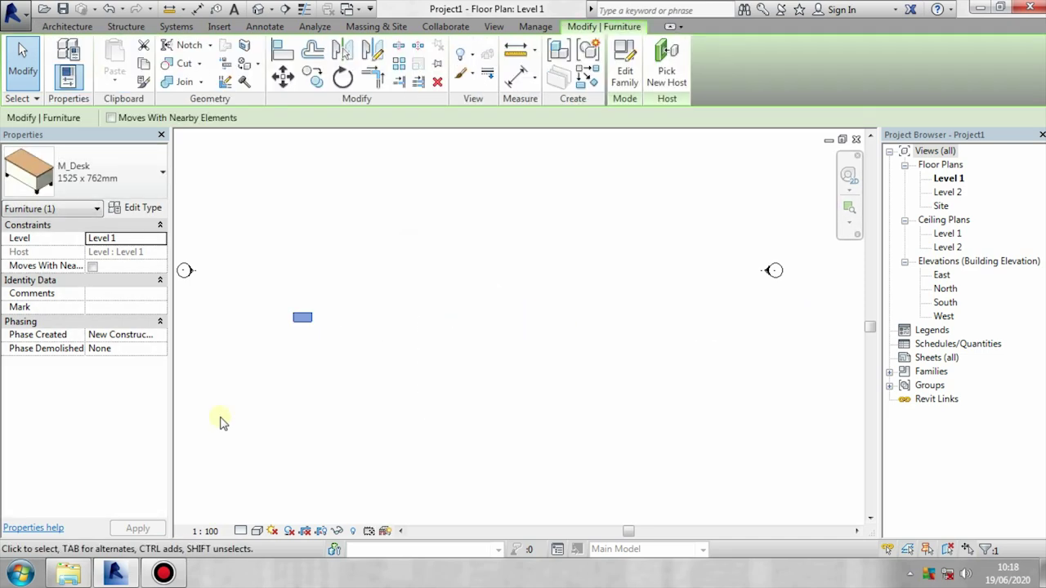
Start a linear array of the desk with Number 10 and Move To: 2nd
{"action": "left_click", "coordinate": [400, 65]}
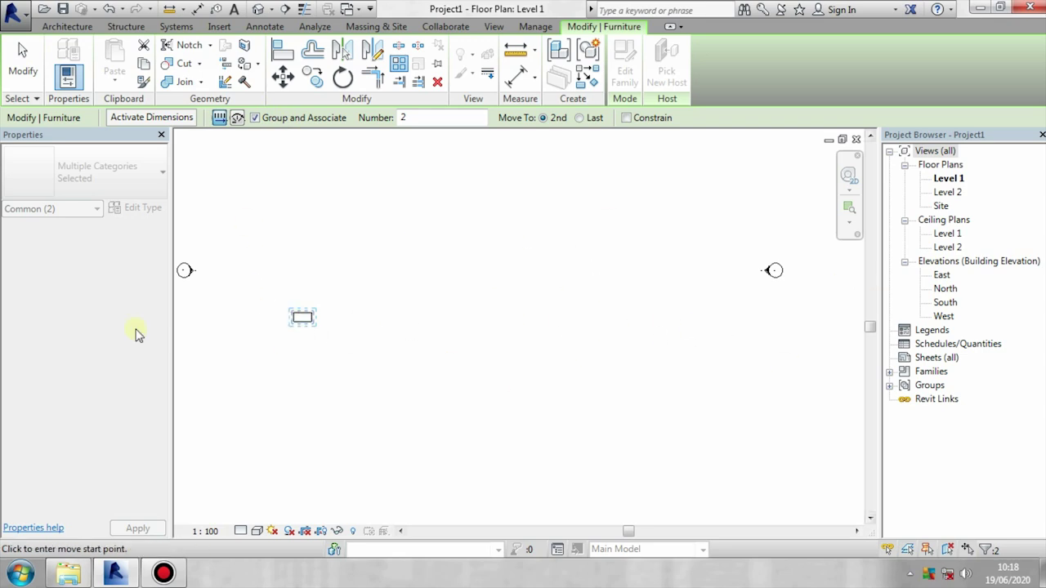
{"action": "left_click", "coordinate": [255, 119]}
{"action": "double_click", "coordinate": [455, 118]}
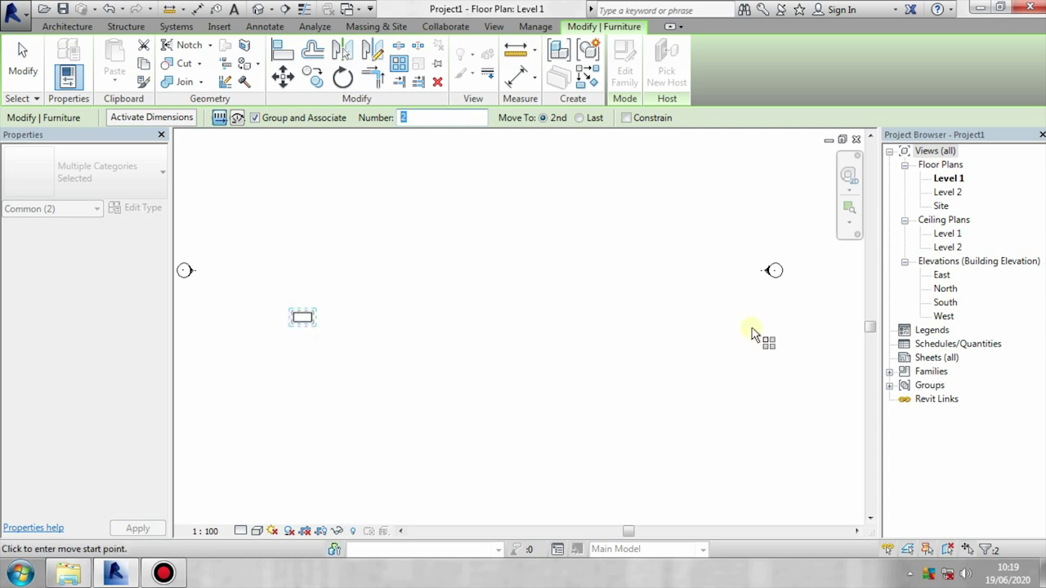
{"action": "type", "text": "10"}
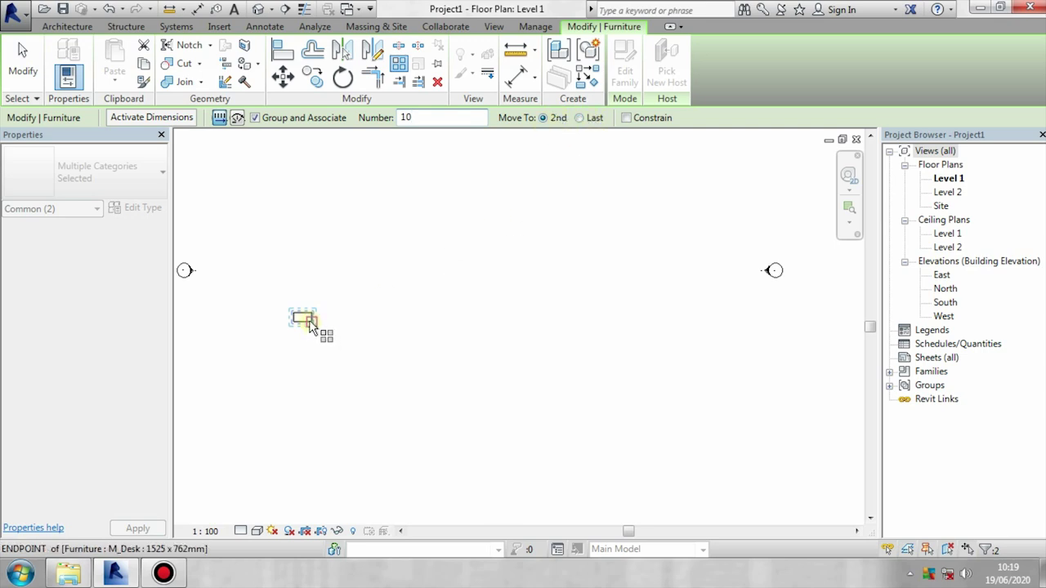
{"action": "scroll", "coordinate": [347, 323], "scroll_direction": "up", "scroll_amount": 4}
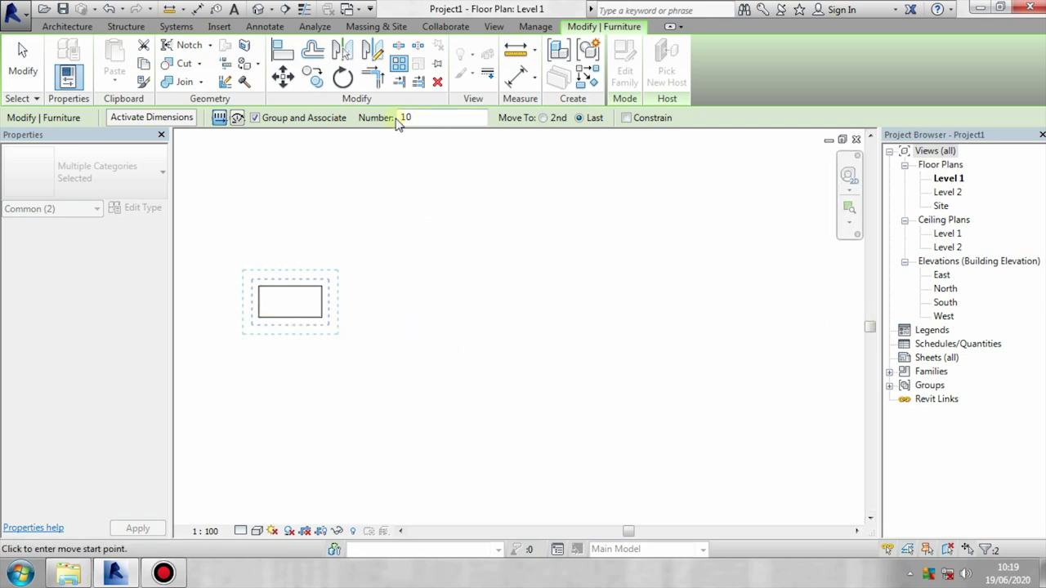
{"action": "left_click", "coordinate": [542, 119]}
{"action": "scroll", "coordinate": [532, 264], "scroll_direction": "down", "scroll_amount": 3}
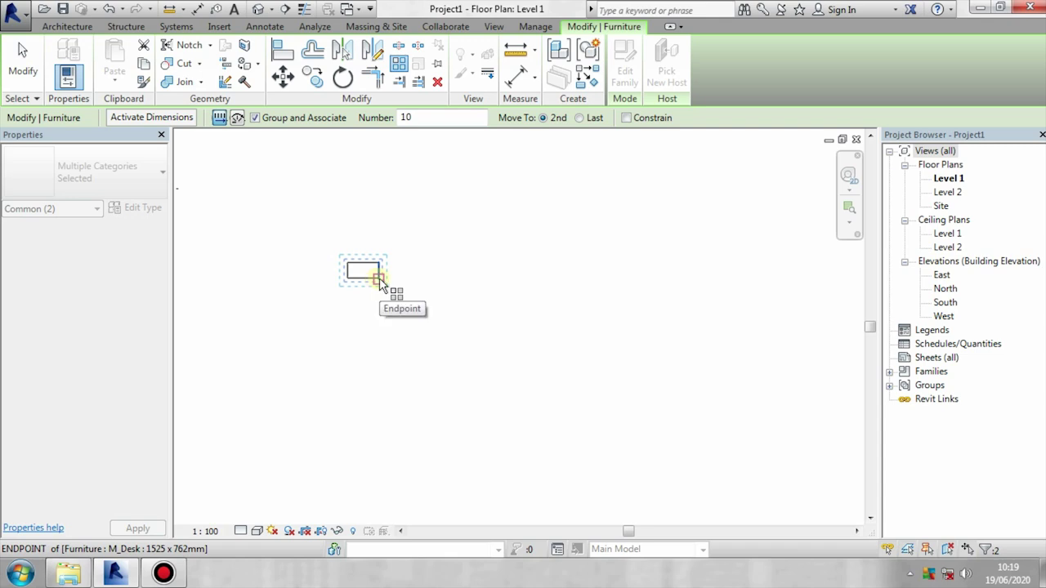
Array the desk from its corner into a row of 10 spaced 3000 mm apart
{"action": "left_click", "coordinate": [379, 278]}
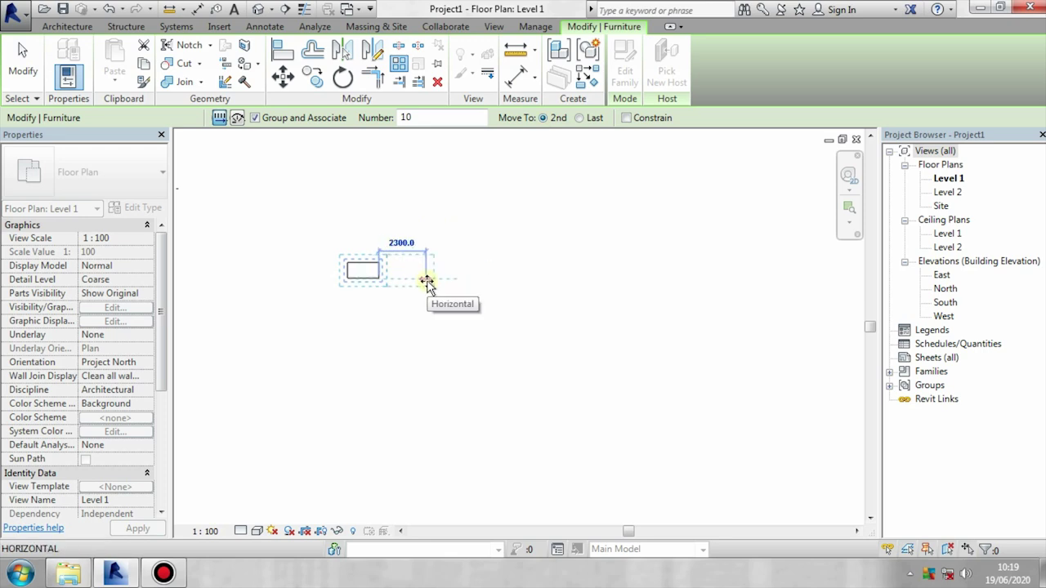
{"action": "type", "text": "300"}
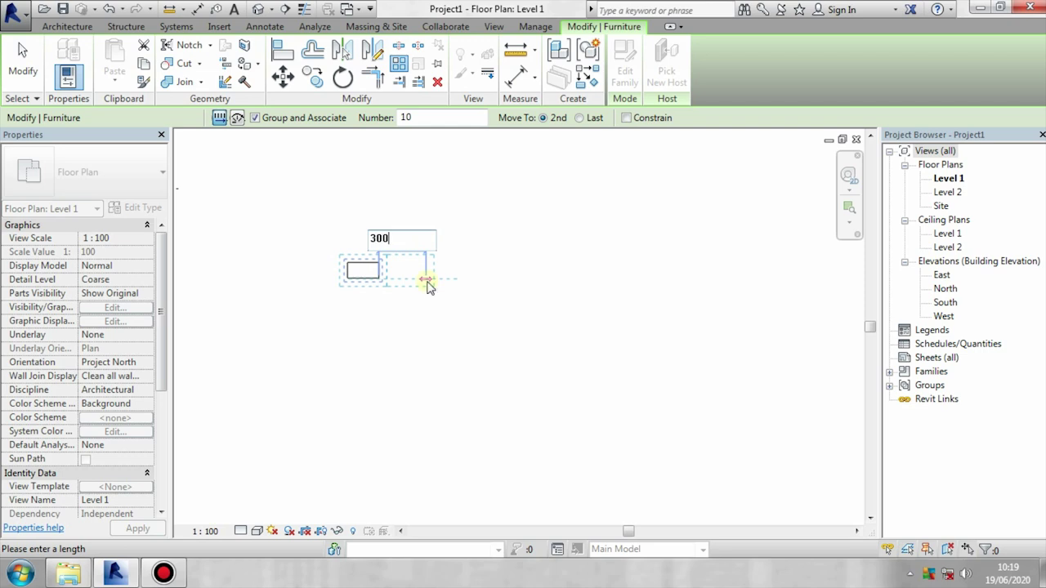
{"action": "type", "text": "0"}
{"action": "key", "text": "Return"}
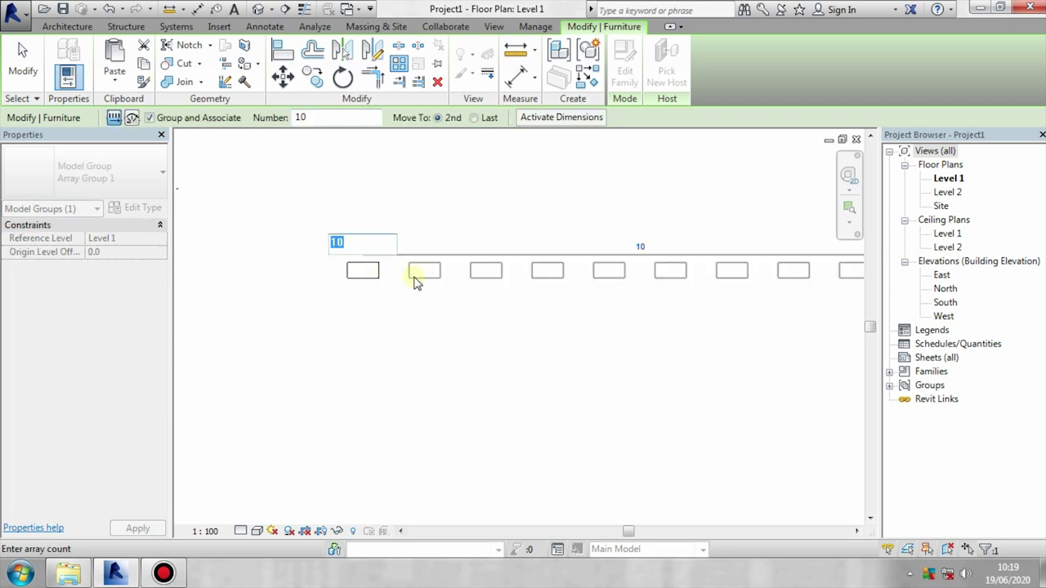
{"action": "scroll", "coordinate": [711, 327], "scroll_direction": "down", "scroll_amount": 3}
{"action": "middle_click_drag", "start_coordinate": [716, 332], "coordinate": [548, 334]}
{"action": "key", "text": "Return"}
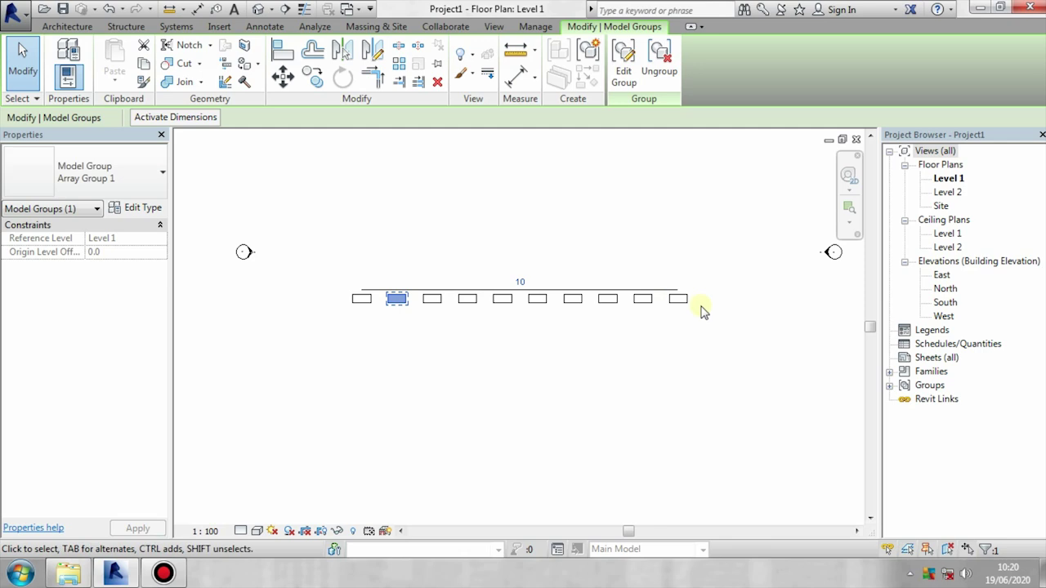
Place another M_Desk below the row using the Component tool
{"action": "left_click", "coordinate": [67, 27]}
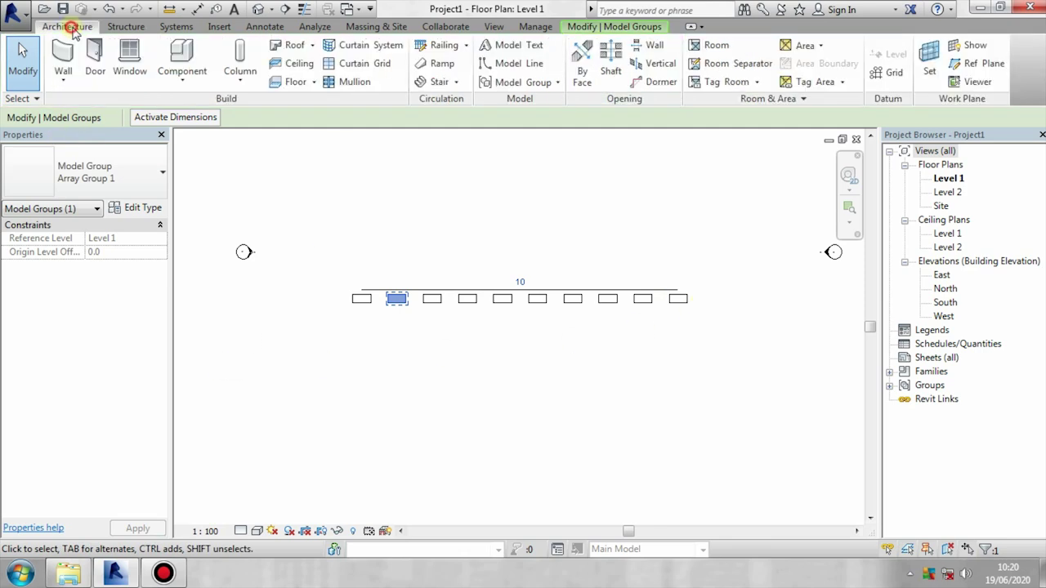
{"action": "left_click", "coordinate": [181, 62]}
{"action": "left_click", "coordinate": [371, 366]}
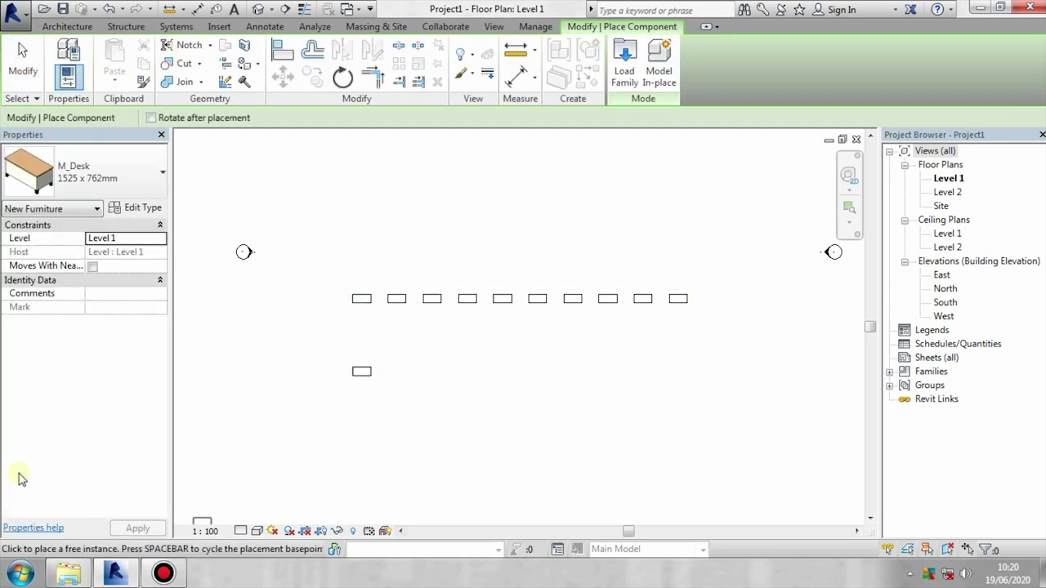
{"action": "key", "text": "Escape"}
{"action": "key", "text": "Escape"}
Select the lower desk and start an AR array with Number 10
{"action": "left_click_drag", "start_coordinate": [399, 358], "coordinate": [294, 417]}
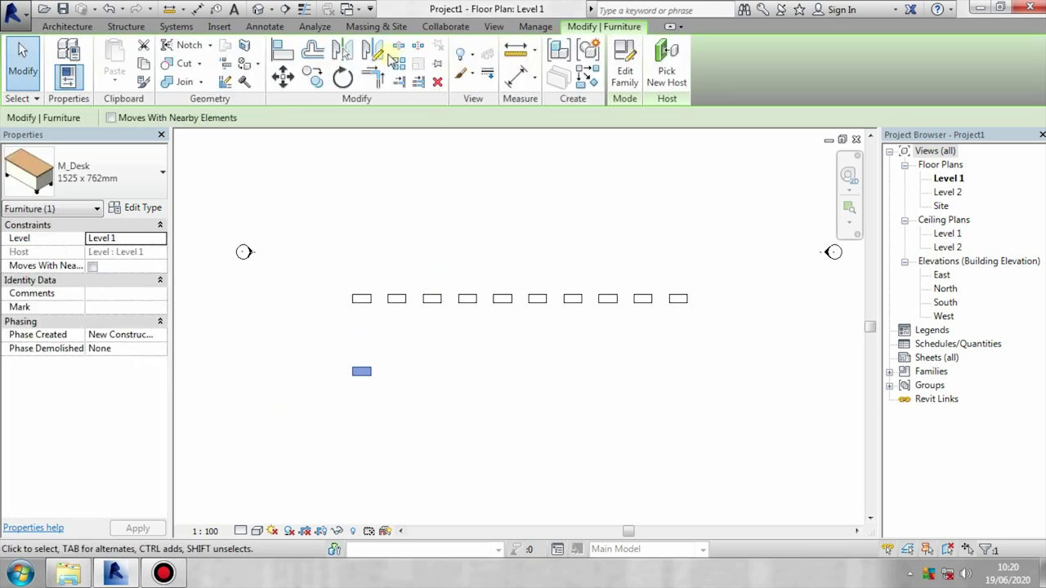
{"action": "key", "text": "a"}
{"action": "key", "text": "r"}
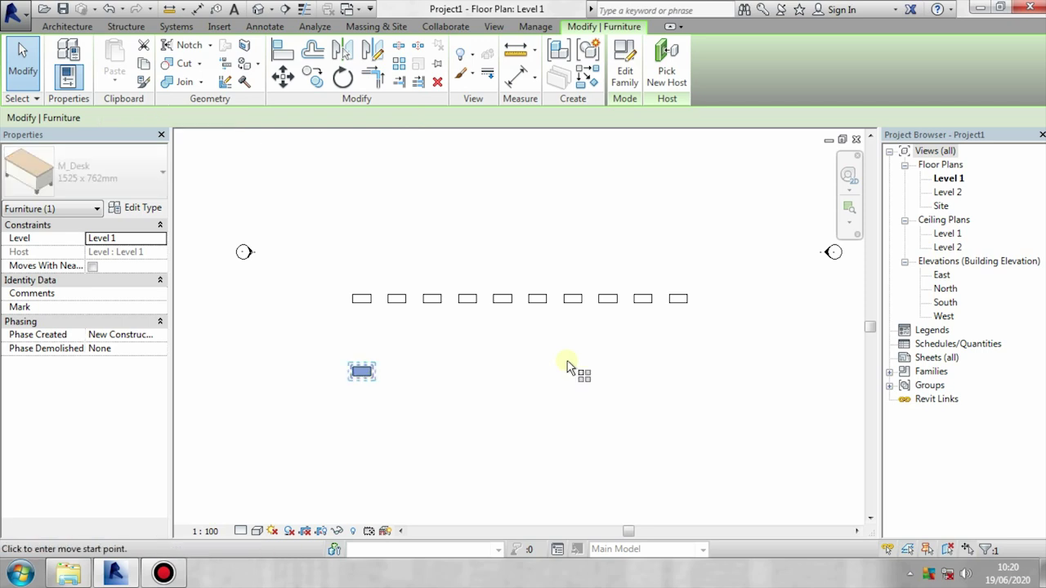
{"action": "double_click", "coordinate": [409, 119]}
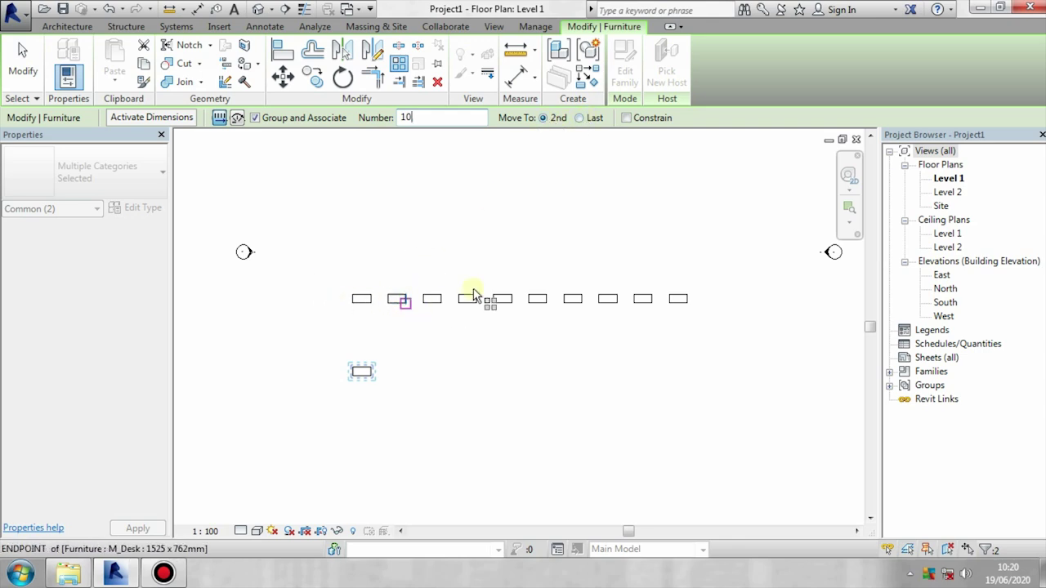
Array the lower desk into 10 copies spread 37100 mm right using Move To: Last
{"action": "left_click", "coordinate": [583, 119]}
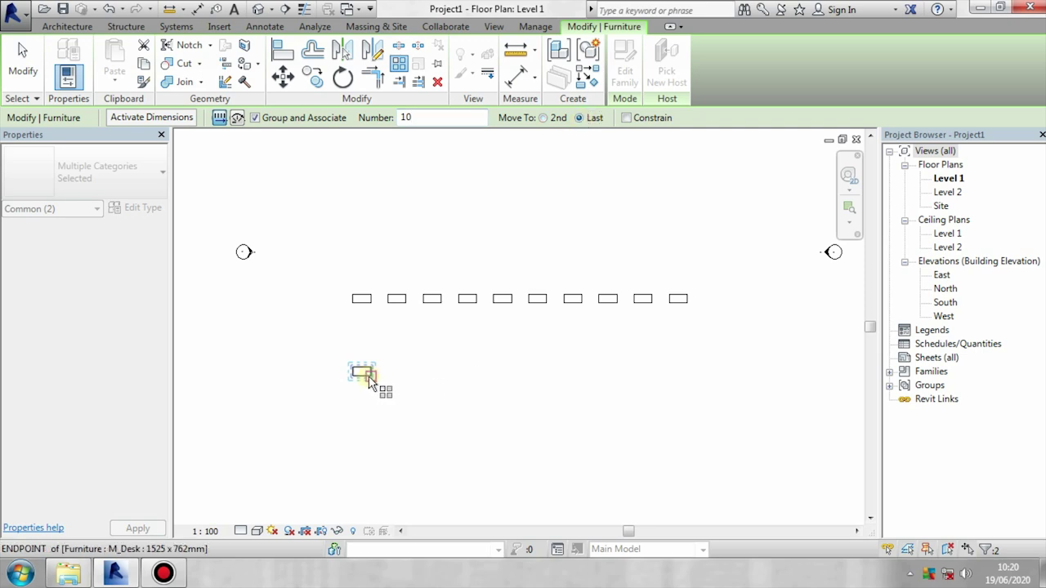
{"action": "left_click", "coordinate": [370, 377]}
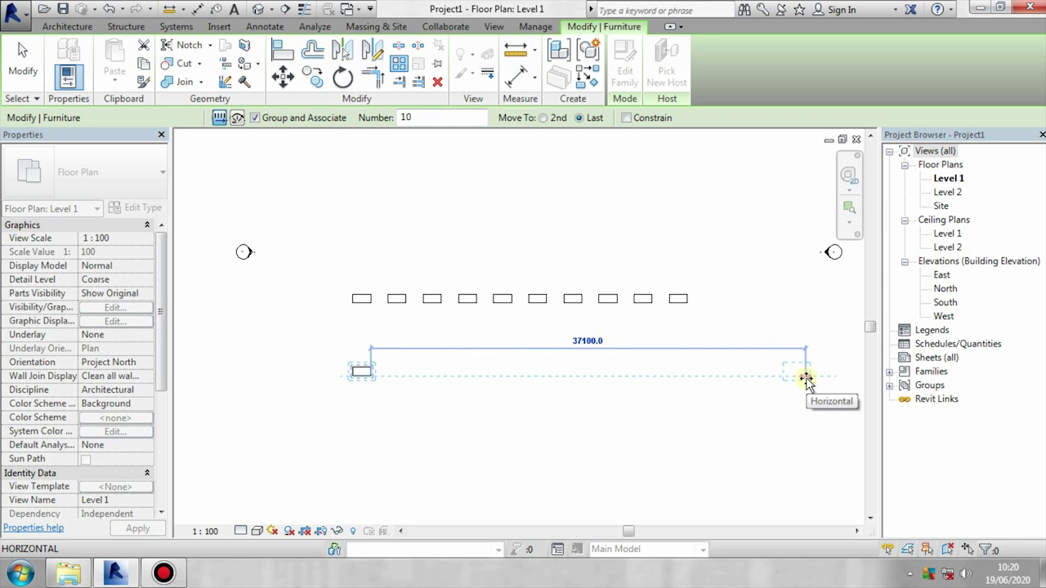
{"action": "left_click", "coordinate": [805, 374]}
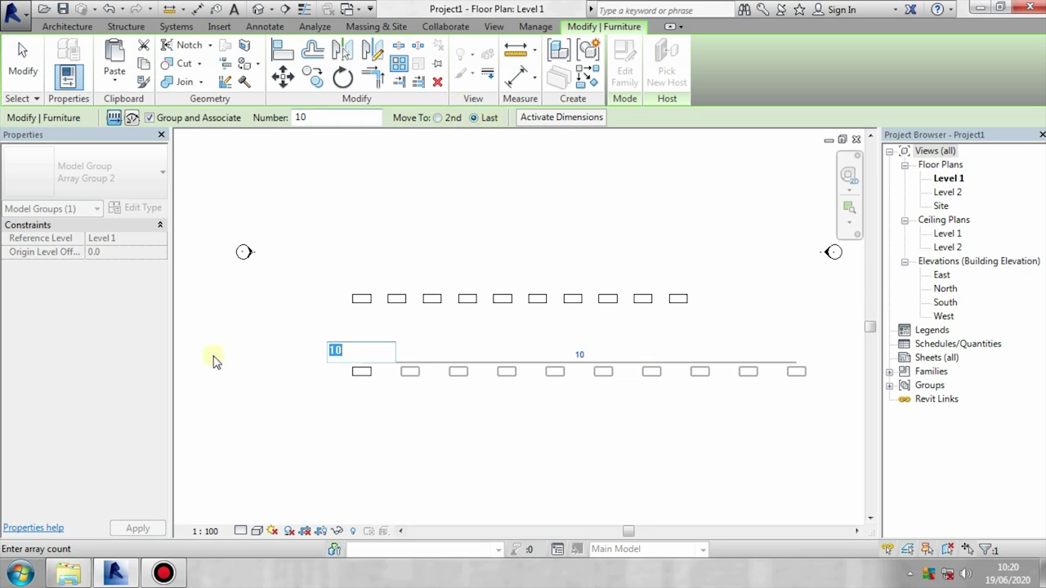
{"action": "key", "text": "Return"}
{"action": "middle_click_drag", "start_coordinate": [385, 433], "coordinate": [318, 360]}
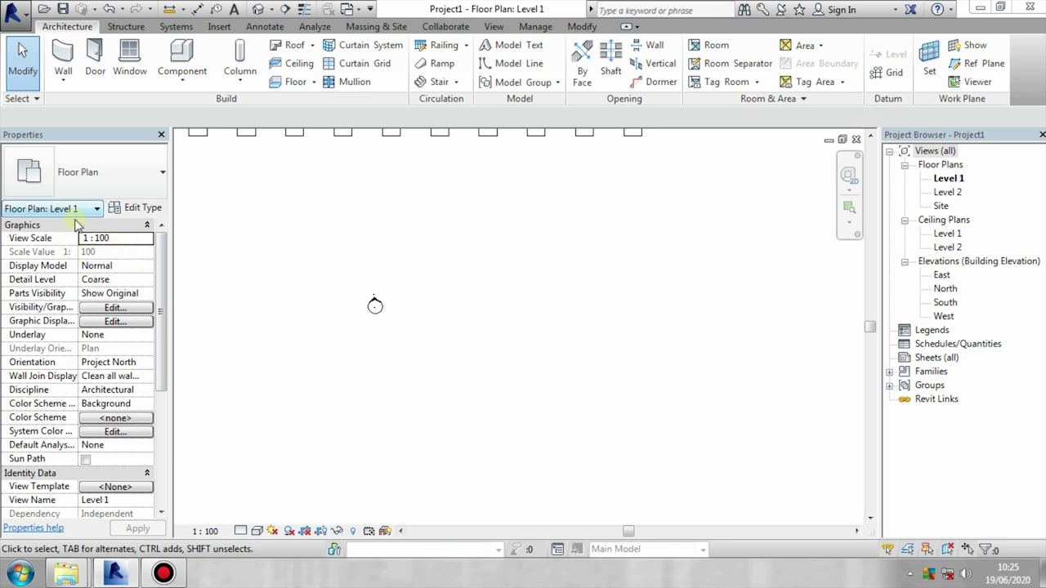
Place a new M_Desk below the two rows
{"action": "left_click", "coordinate": [181, 61]}
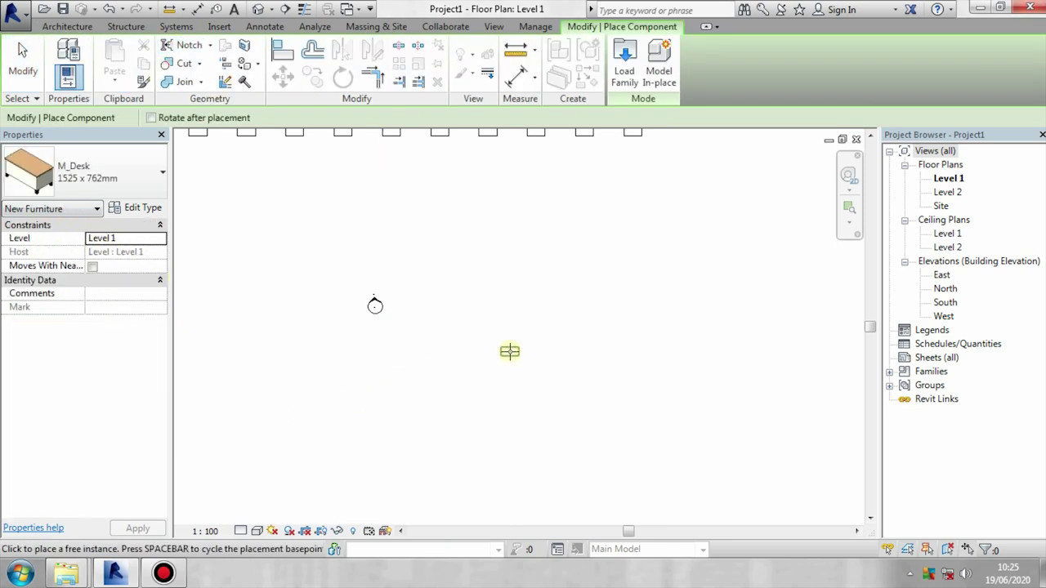
{"action": "left_click", "coordinate": [508, 356]}
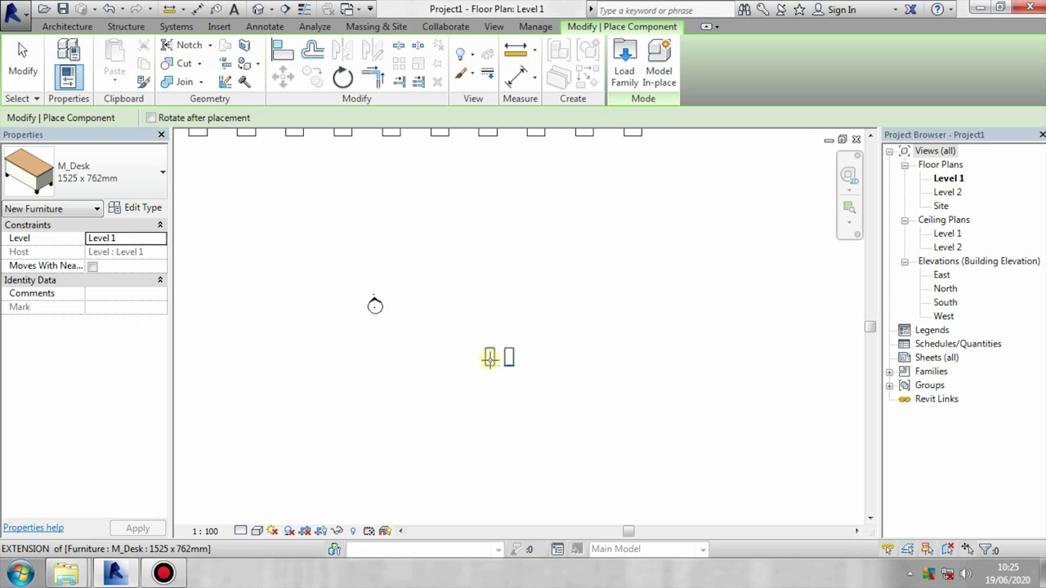
{"action": "key", "text": "Escape"}
{"action": "key", "text": "Escape"}
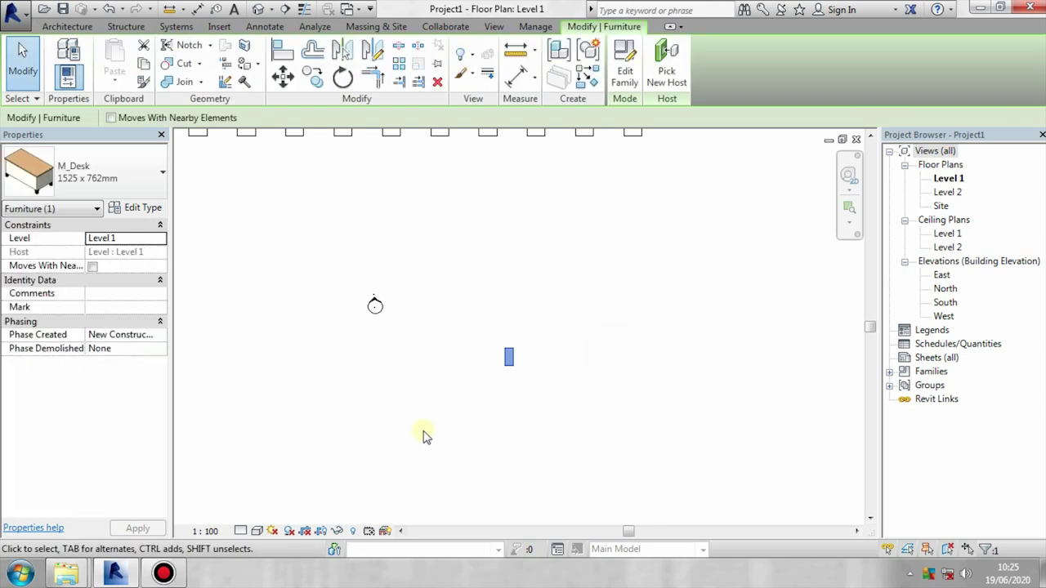
Start a radial AR array of the new desk with Number 12
{"action": "key", "text": "a"}
{"action": "key", "text": "r"}
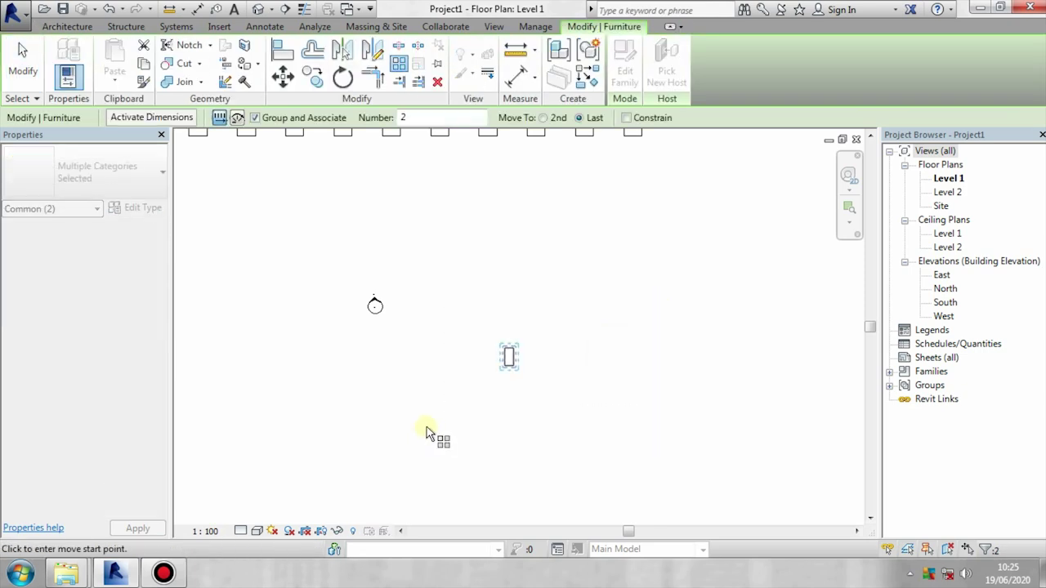
{"action": "left_click", "coordinate": [237, 118]}
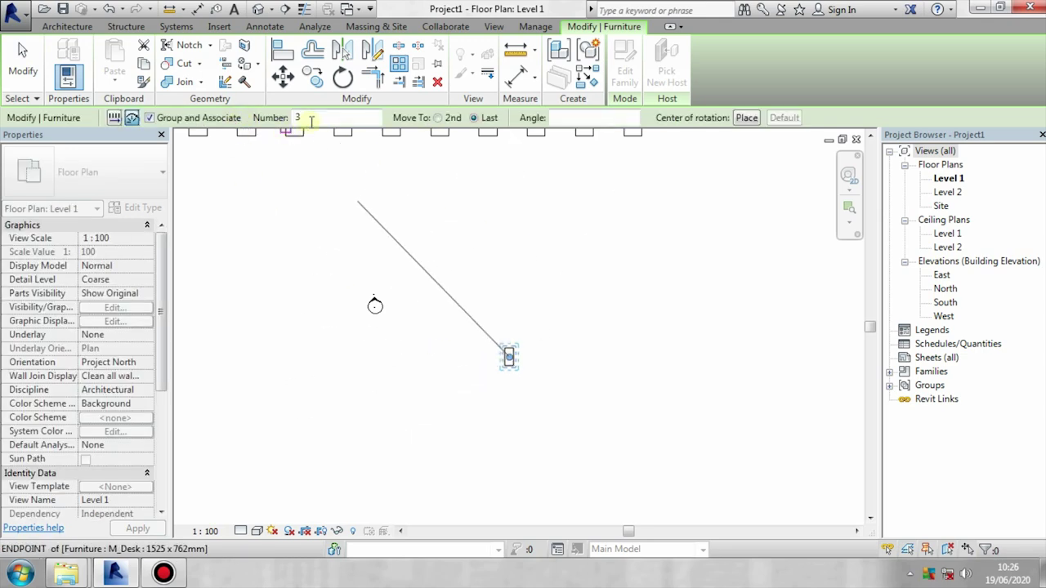
{"action": "left_click_drag", "start_coordinate": [313, 117], "coordinate": [260, 118]}
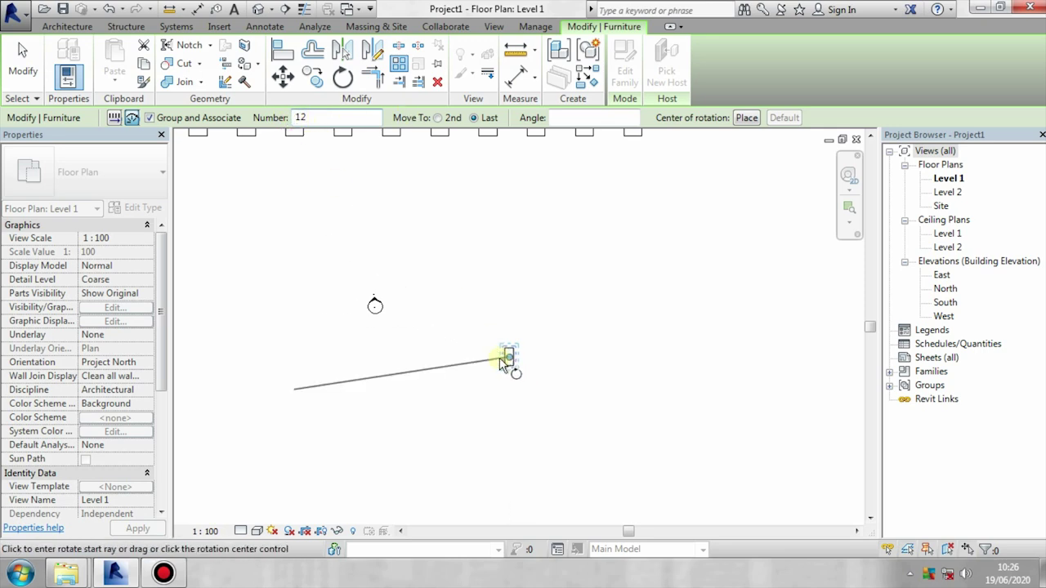
Put the rotation centre above the desk and set Move To: Last
{"action": "middle_click_drag", "start_coordinate": [509, 354], "coordinate": [498, 351]}
{"action": "scroll", "coordinate": [491, 335], "scroll_direction": "up", "scroll_amount": 4}
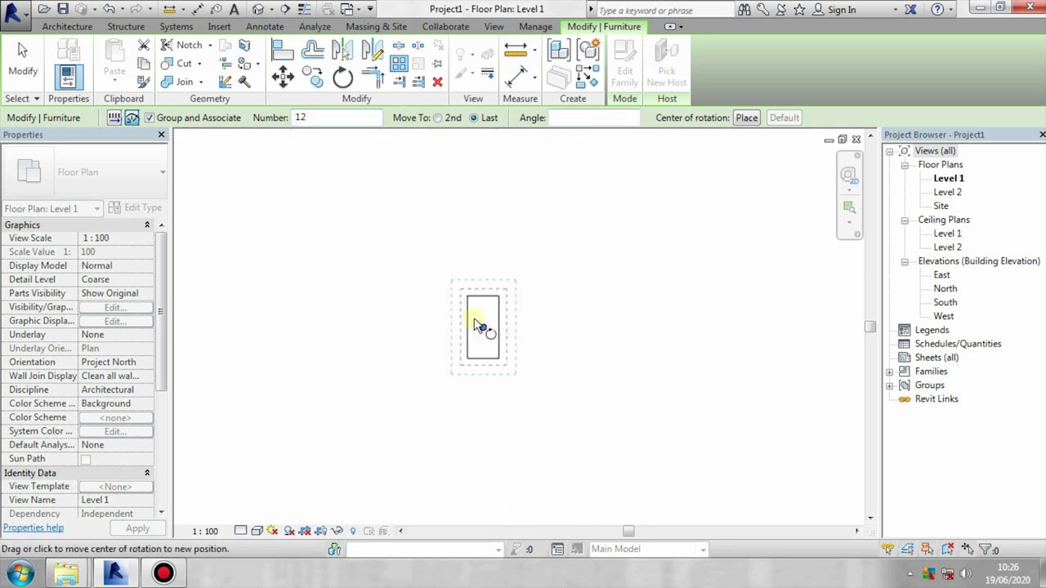
{"action": "scroll", "coordinate": [490, 335], "scroll_direction": "down", "scroll_amount": 5}
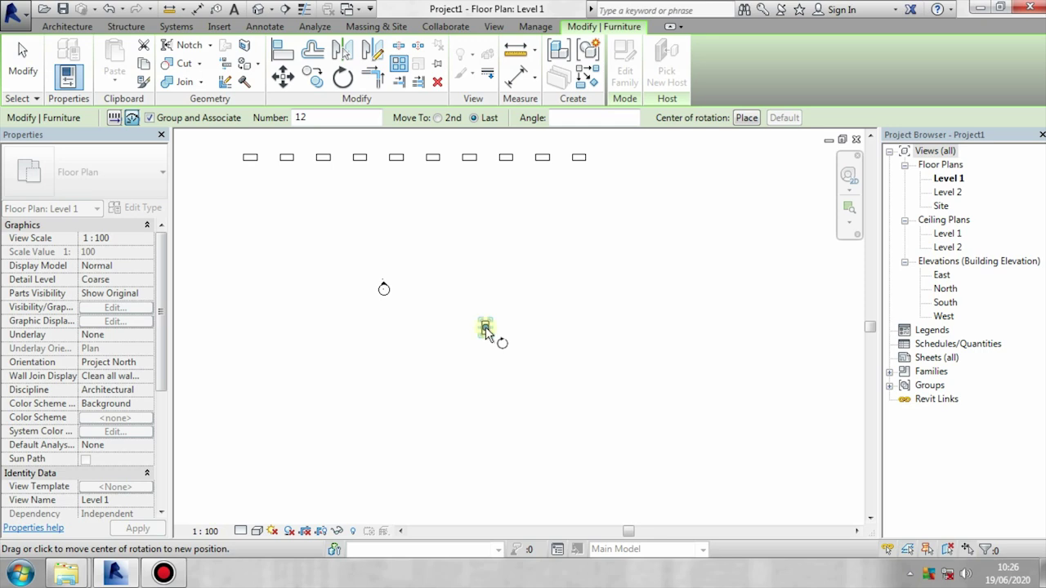
{"action": "left_click", "coordinate": [486, 328]}
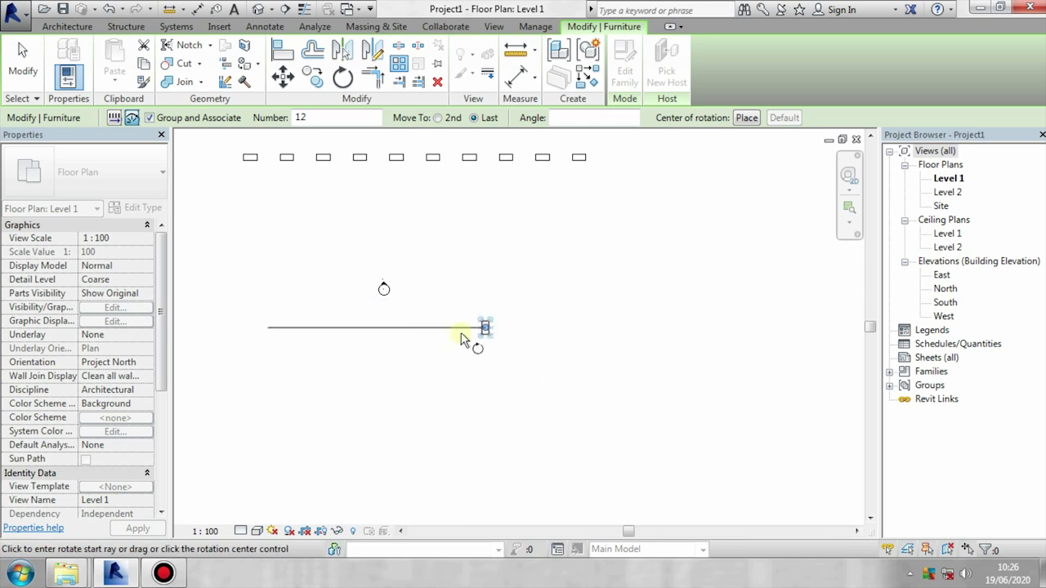
{"action": "left_click", "coordinate": [486, 327]}
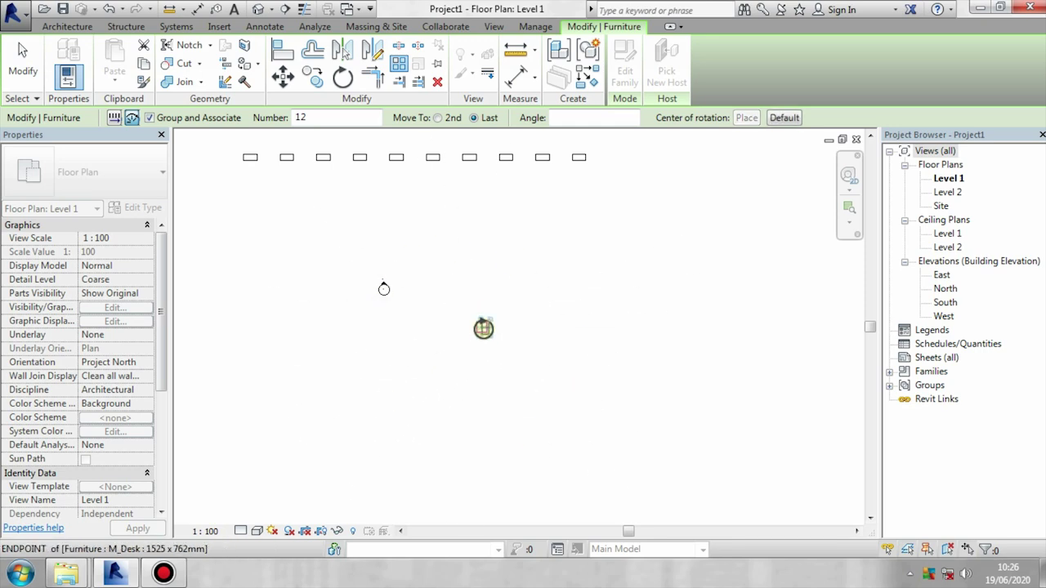
{"action": "left_click", "coordinate": [482, 326]}
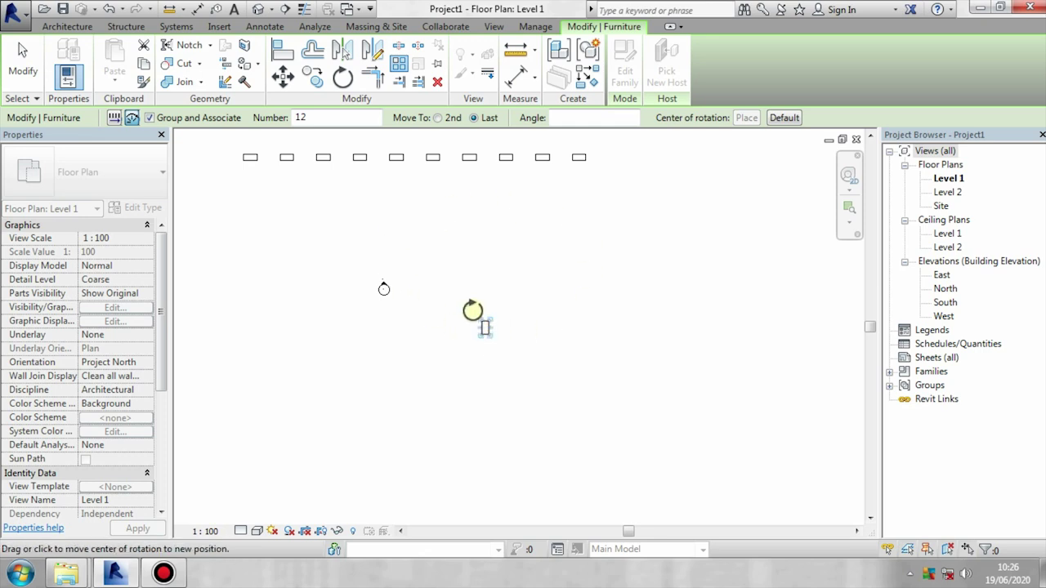
{"action": "left_click", "coordinate": [487, 259]}
{"action": "scroll", "coordinate": [489, 327], "scroll_direction": "up", "scroll_amount": 4}
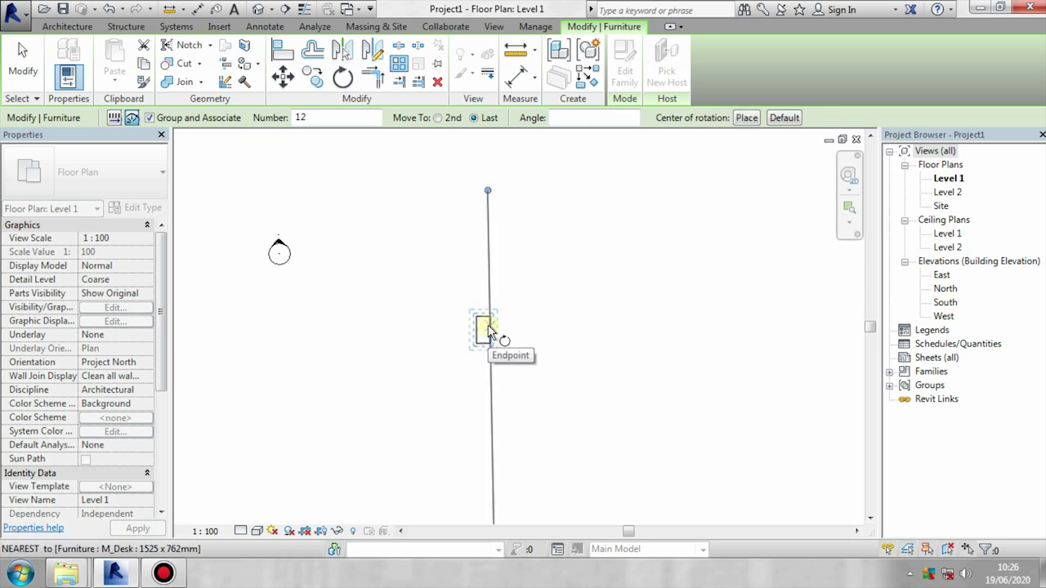
{"action": "left_click", "coordinate": [438, 117]}
{"action": "left_click", "coordinate": [482, 119]}
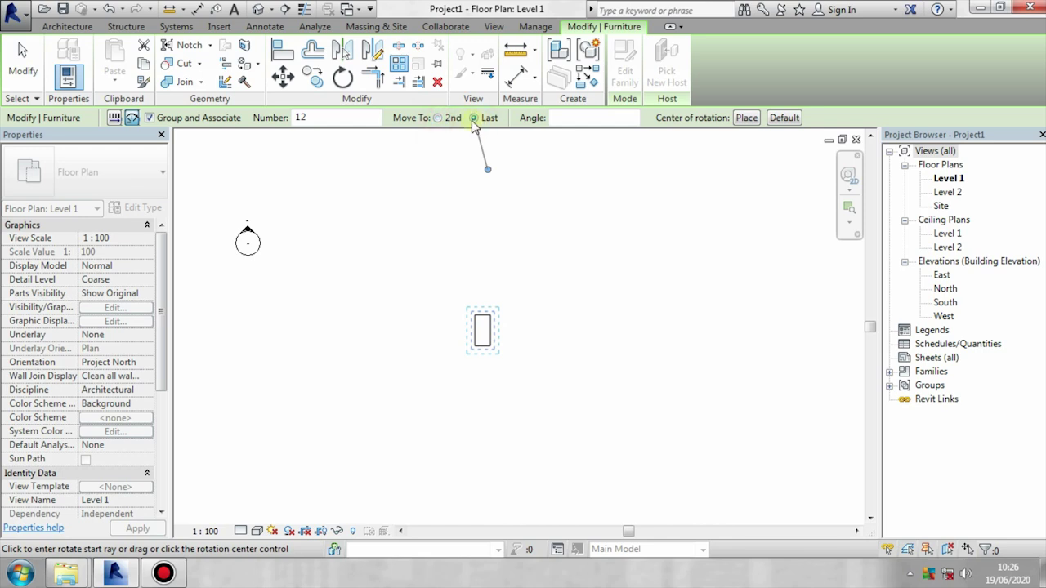
Set the angle to 360° and accept 12 copies to complete the desk ring
{"action": "left_click", "coordinate": [591, 117]}
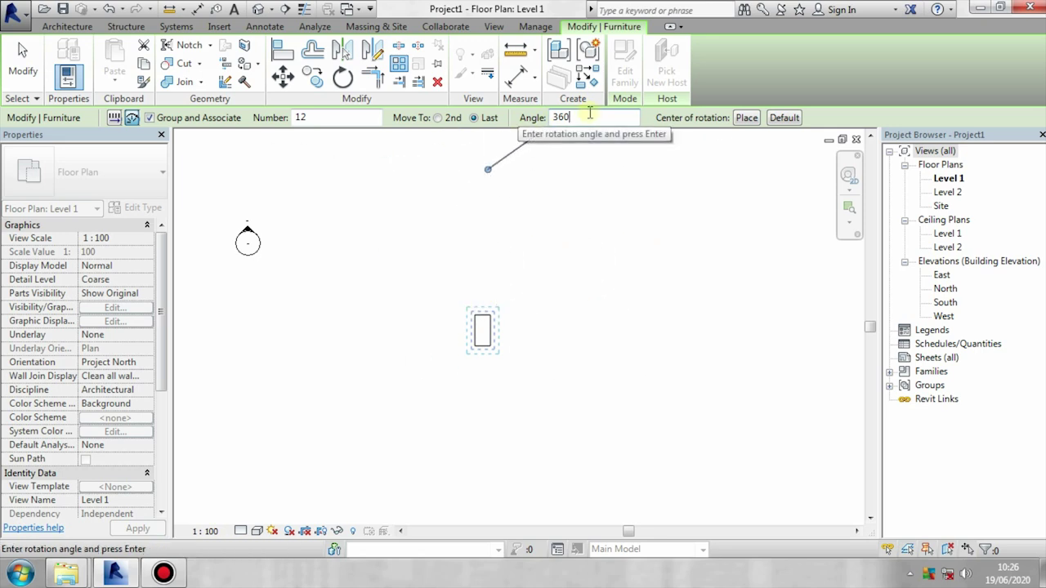
{"action": "key", "text": "Return"}
{"action": "scroll", "coordinate": [495, 294], "scroll_direction": "down", "scroll_amount": 1}
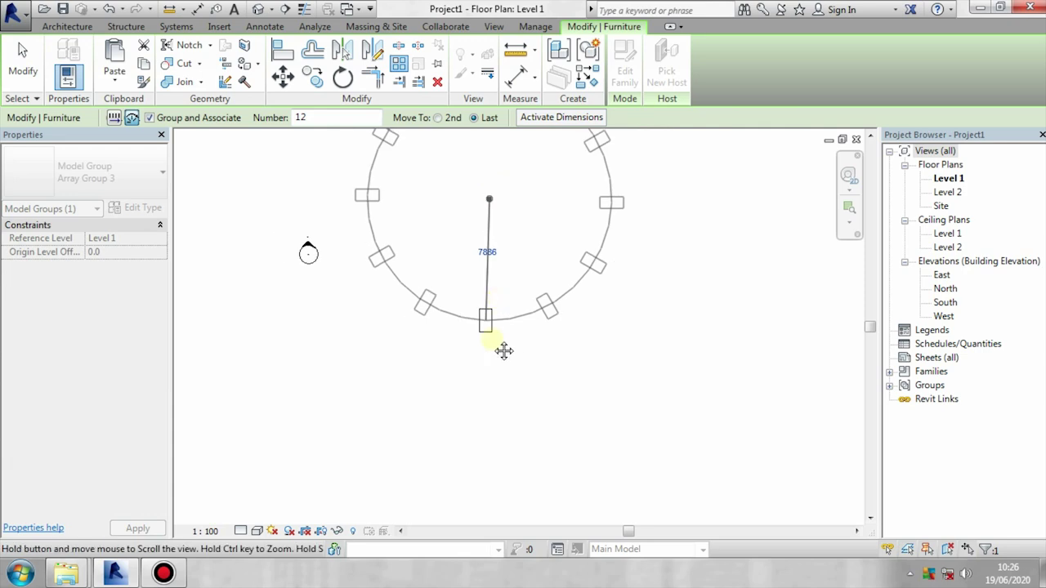
{"action": "middle_click_drag", "start_coordinate": [503, 352], "coordinate": [486, 362]}
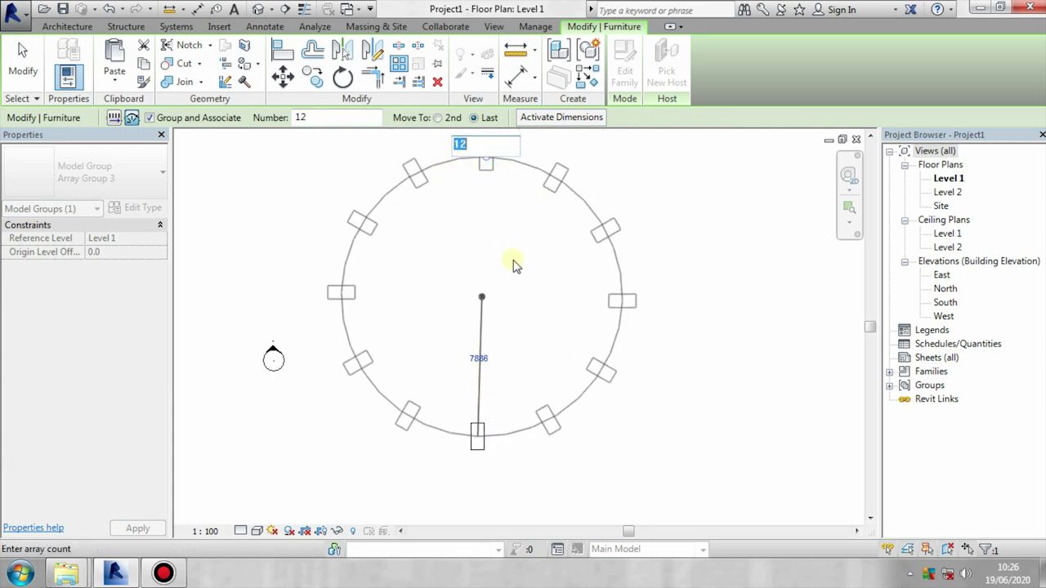
{"action": "scroll", "coordinate": [408, 237], "scroll_direction": "up", "scroll_amount": 1}
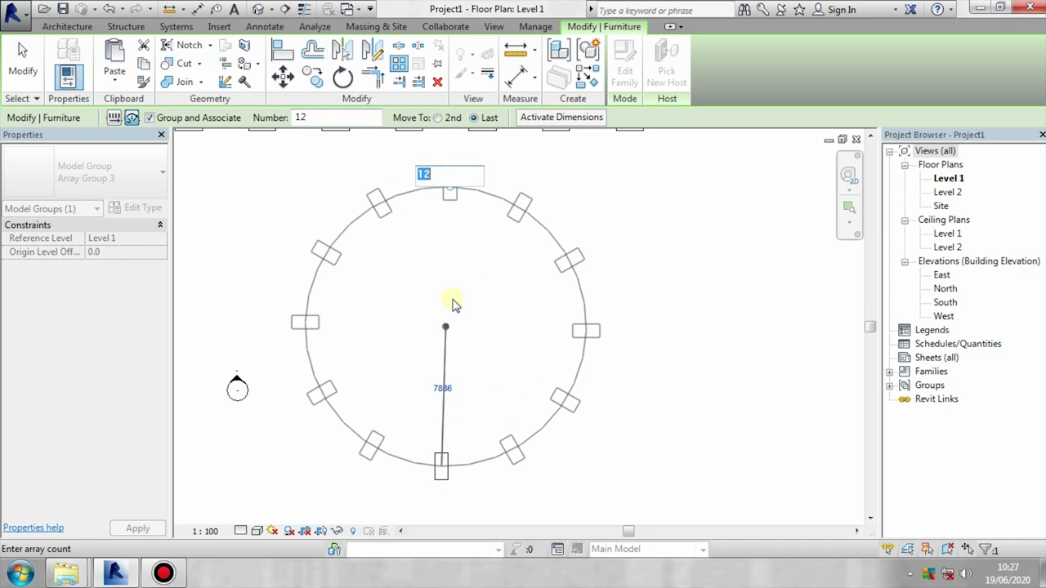
{"action": "key", "text": "Return"}
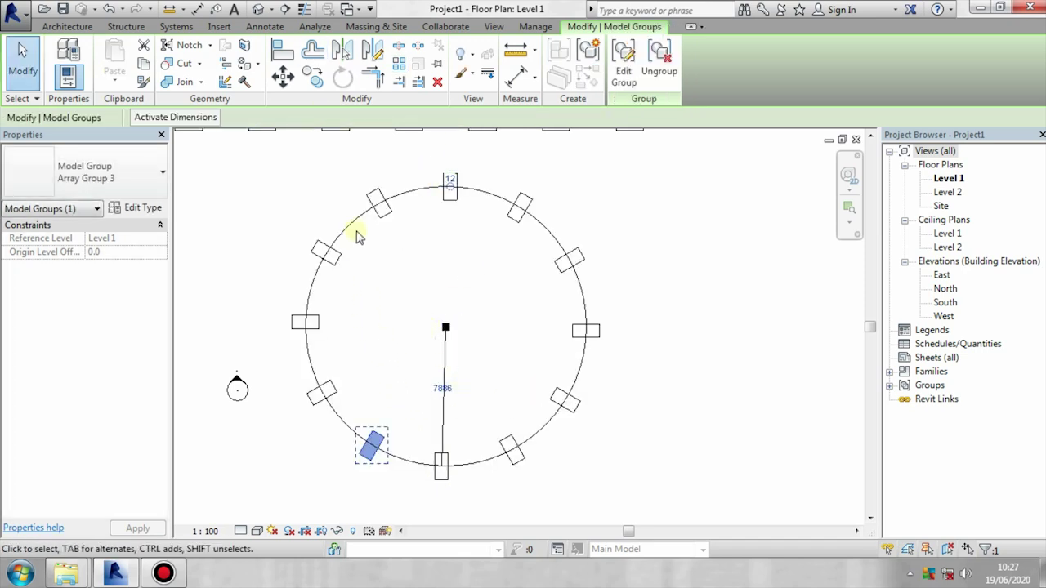
Change the circular array's desk count from 12 to 20
{"action": "left_click", "coordinate": [352, 226]}
{"action": "left_click", "coordinate": [461, 259]}
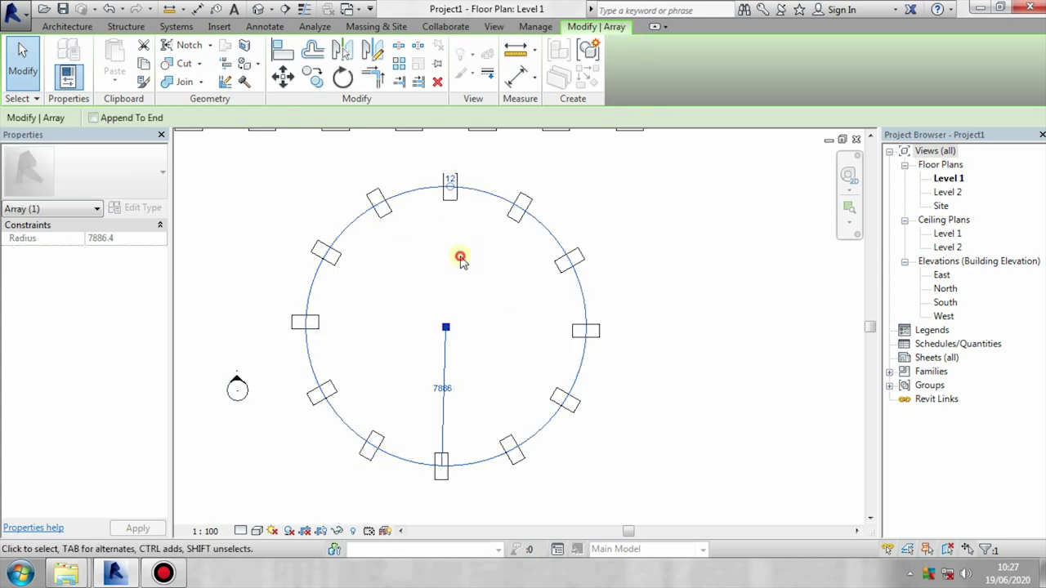
{"action": "left_click", "coordinate": [451, 182]}
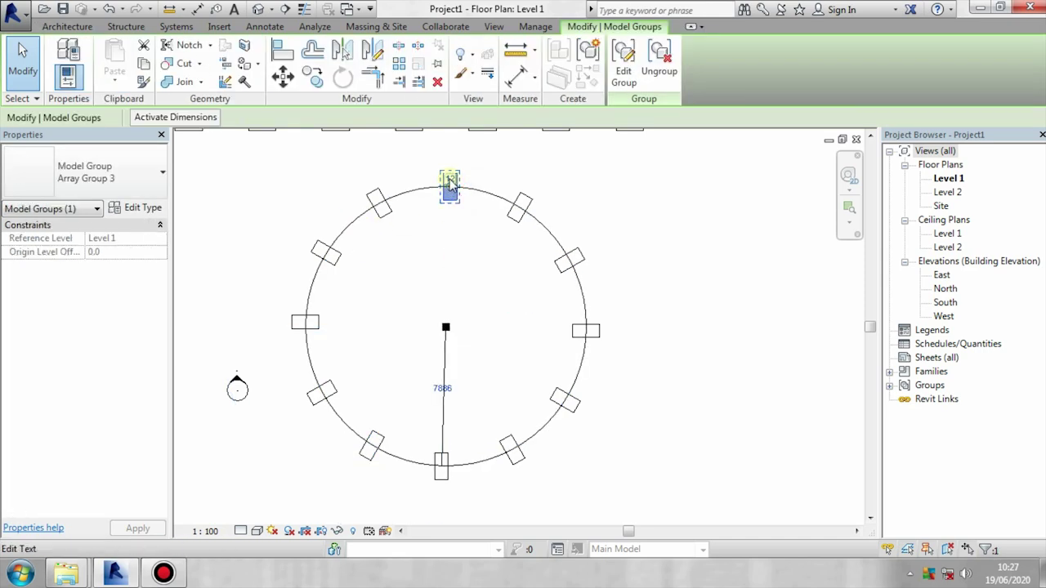
{"action": "left_click", "coordinate": [451, 179]}
{"action": "double_click", "coordinate": [453, 178]}
{"action": "type", "text": "20"}
{"action": "key", "text": "Return"}
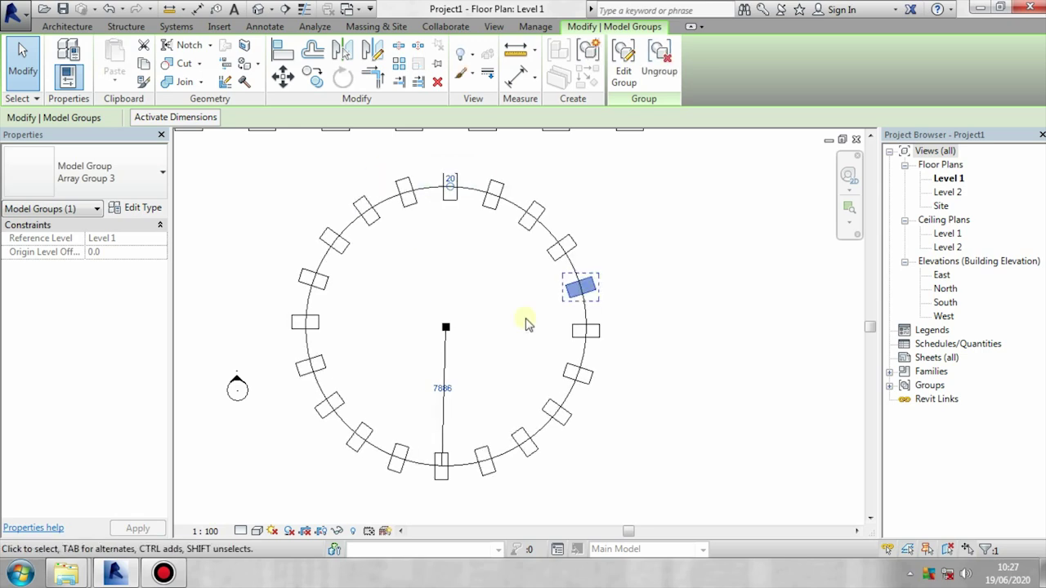
Set the circle's radius dimension to 8000 mm
{"action": "middle_click_drag", "start_coordinate": [533, 381], "coordinate": [494, 342]}
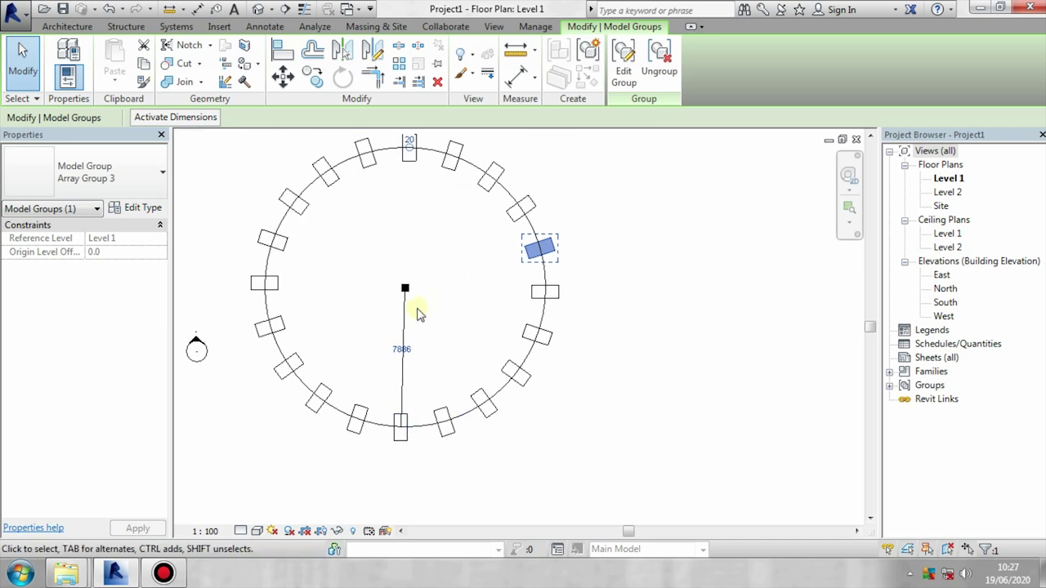
{"action": "left_click", "coordinate": [401, 349]}
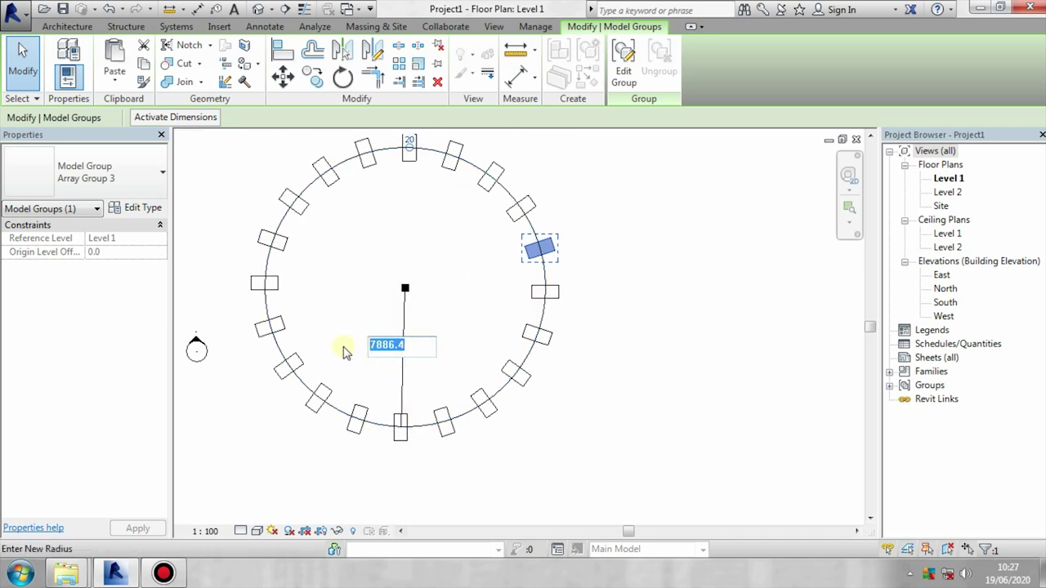
{"action": "type", "text": "5"}
{"action": "key", "text": "BackSpace"}
{"action": "key", "text": "Return"}
{"action": "key", "text": "Escape"}
Change the second desk row's array count from 10 to 15
{"action": "scroll", "coordinate": [413, 363], "scroll_direction": "down", "scroll_amount": 3}
{"action": "middle_click_drag", "start_coordinate": [458, 362], "coordinate": [581, 493]}
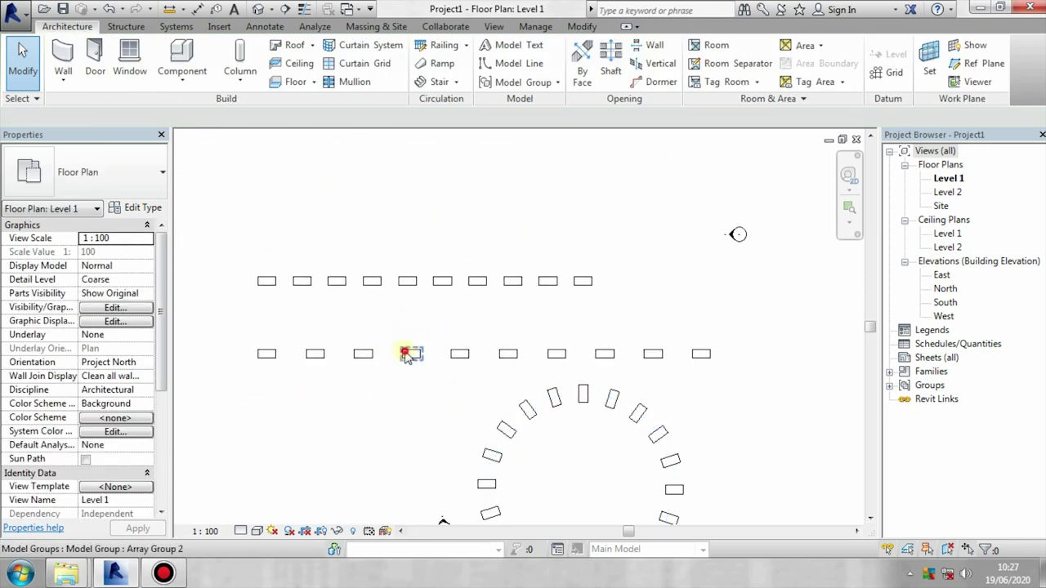
{"action": "left_click", "coordinate": [407, 358]}
{"action": "left_click", "coordinate": [486, 335]}
{"action": "left_click_drag", "start_coordinate": [488, 335], "coordinate": [416, 331]}
{"action": "type", "text": "15"}
{"action": "key", "text": "Return"}
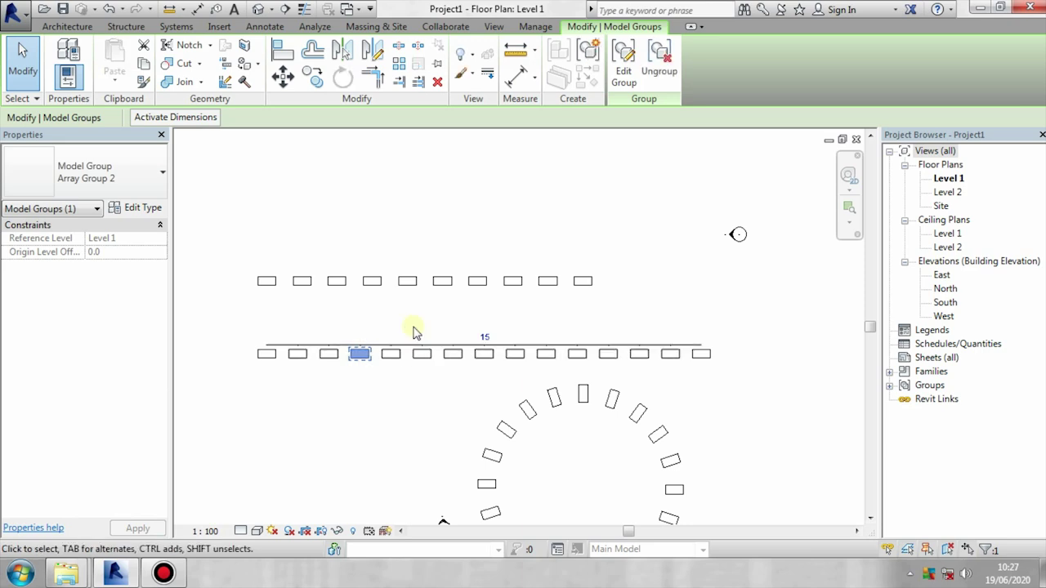
Set the first desk row's array count to 20
{"action": "double_click", "coordinate": [487, 284]}
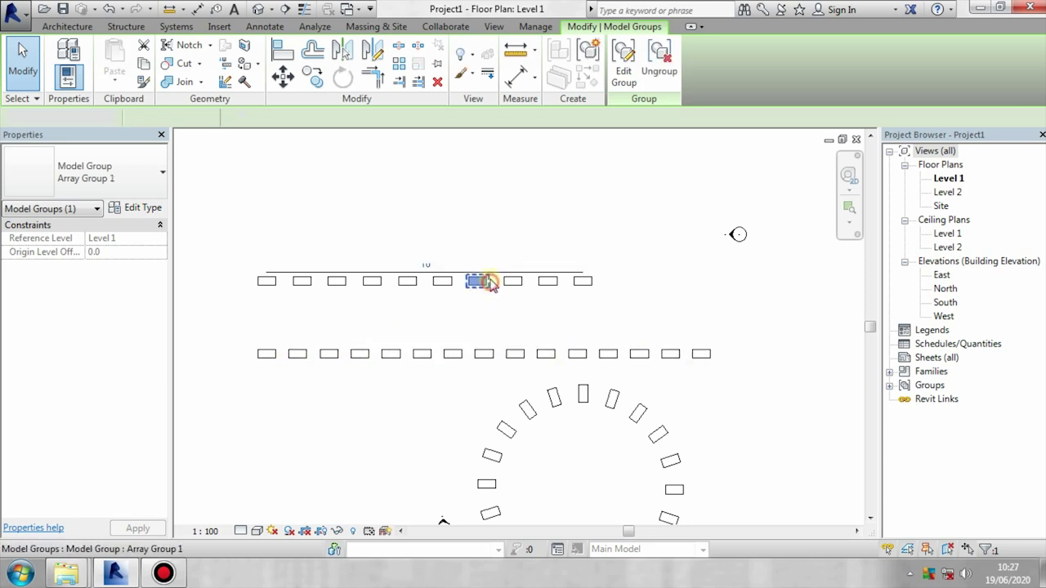
{"action": "left_click", "coordinate": [296, 151]}
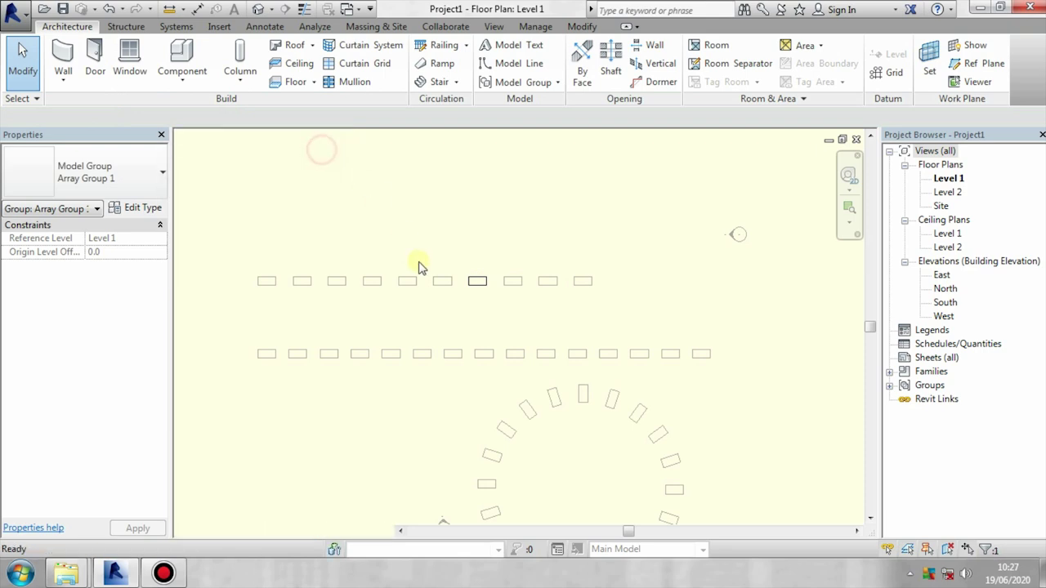
{"action": "type", "text": "20"}
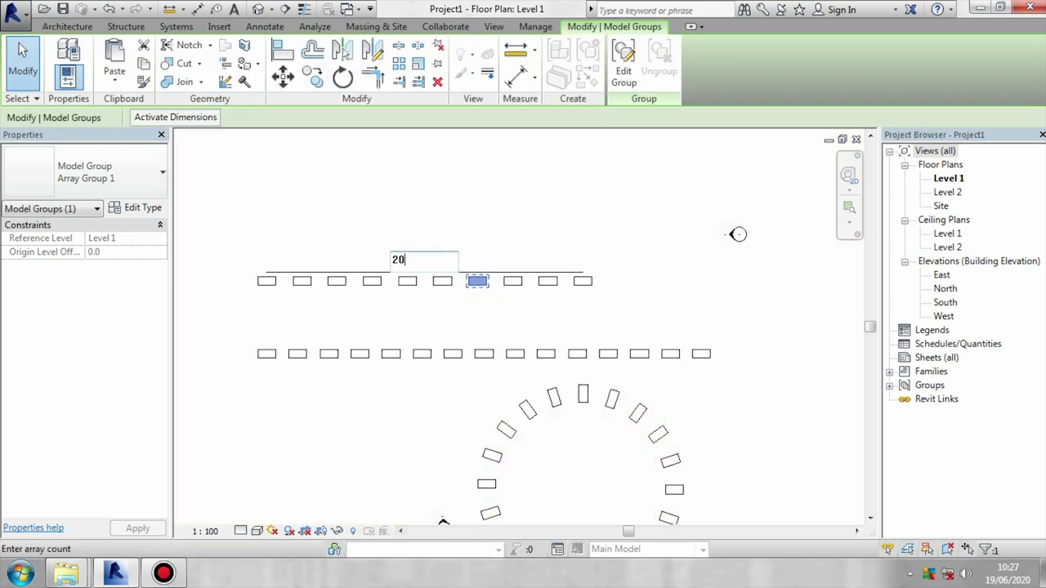
{"action": "key", "text": "Return"}
{"action": "scroll", "coordinate": [572, 319], "scroll_direction": "down", "scroll_amount": 2}
{"action": "middle_click_drag", "start_coordinate": [636, 367], "coordinate": [563, 335]}
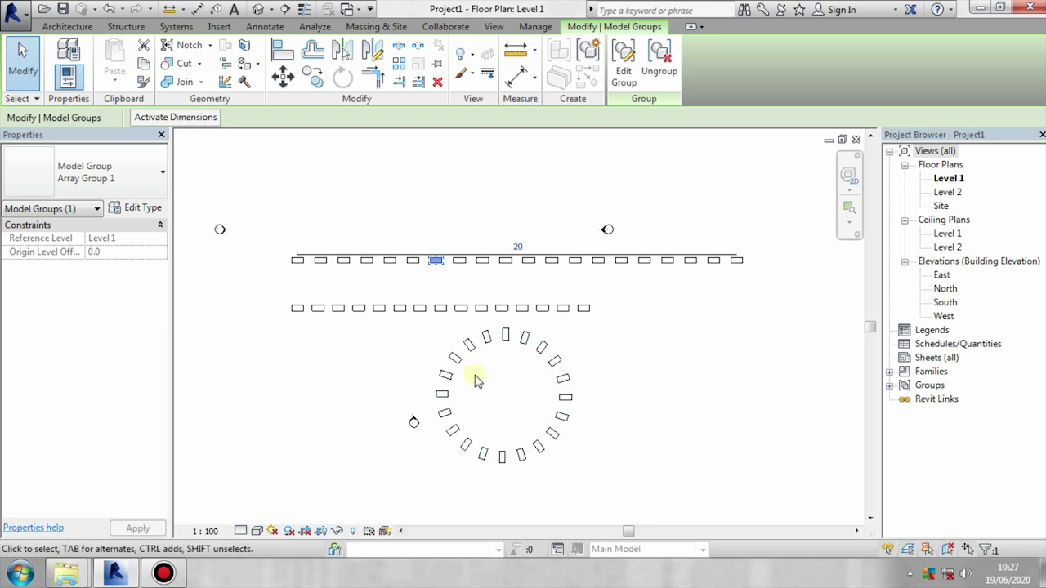
{"action": "middle_click_drag", "start_coordinate": [575, 386], "coordinate": [557, 355]}
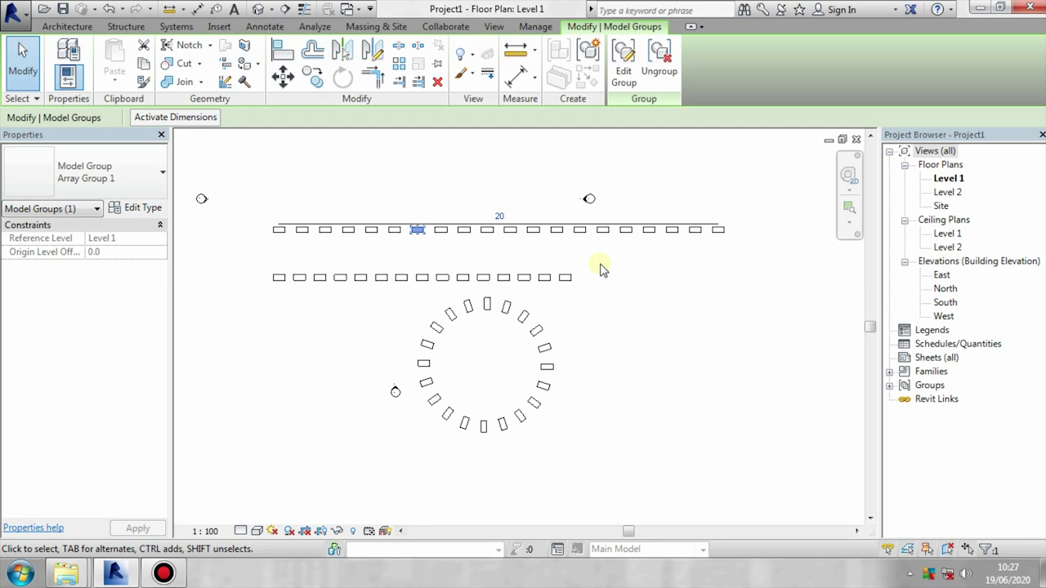
{"action": "right_click", "coordinate": [511, 266]}
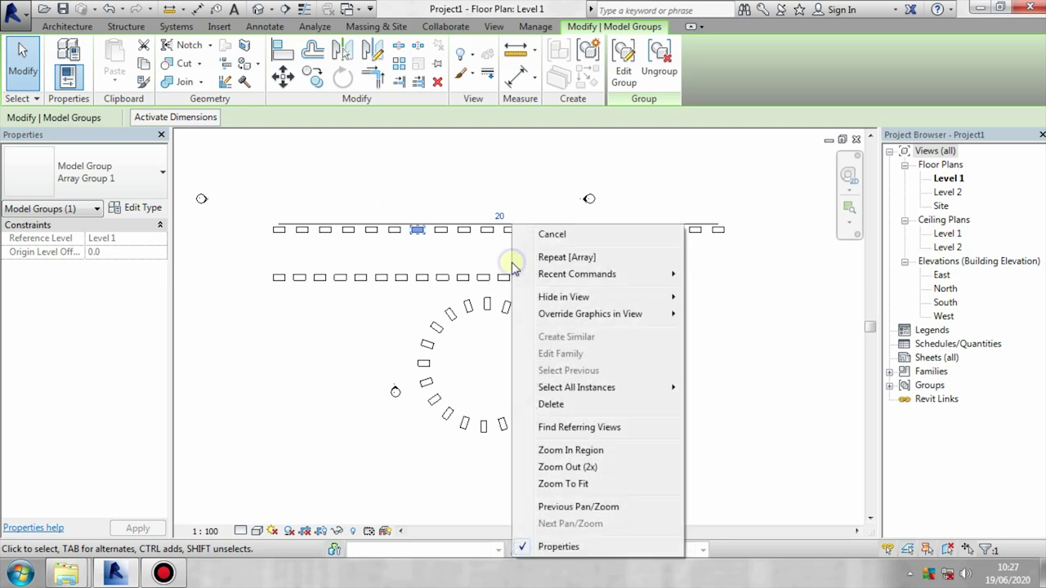
{"action": "left_click", "coordinate": [291, 374]}
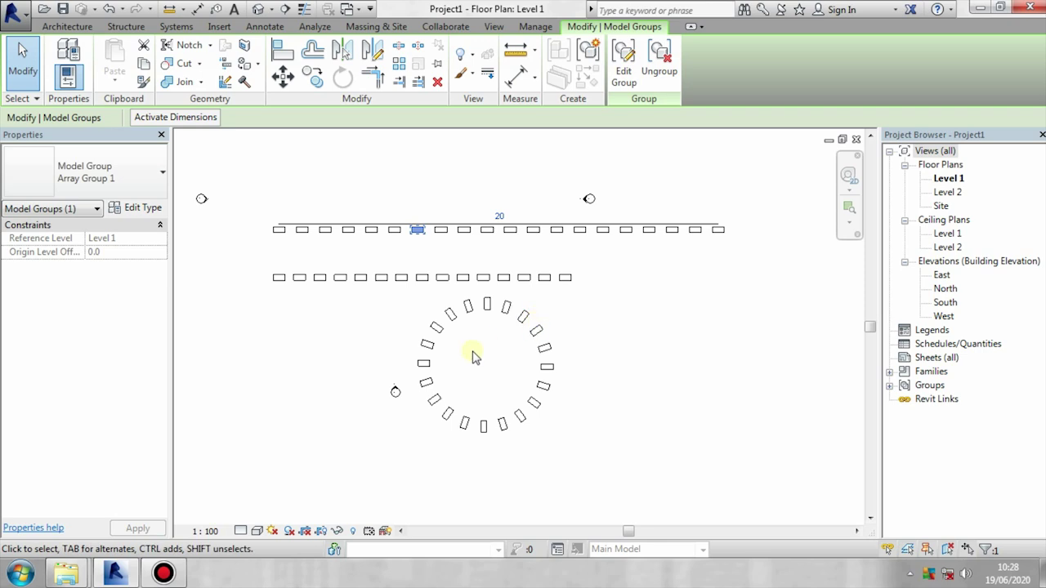
{"action": "left_click", "coordinate": [168, 572]}
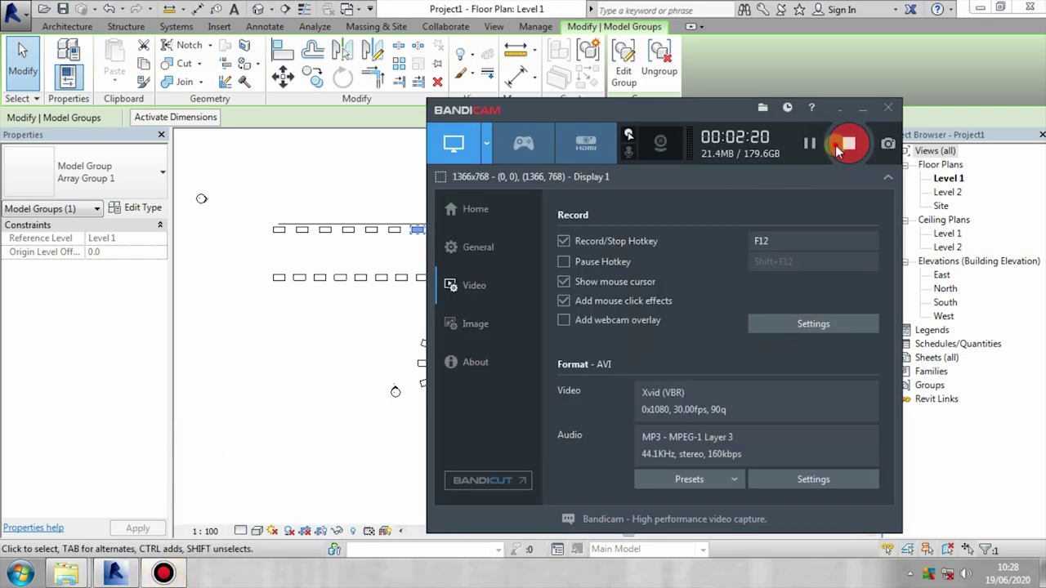